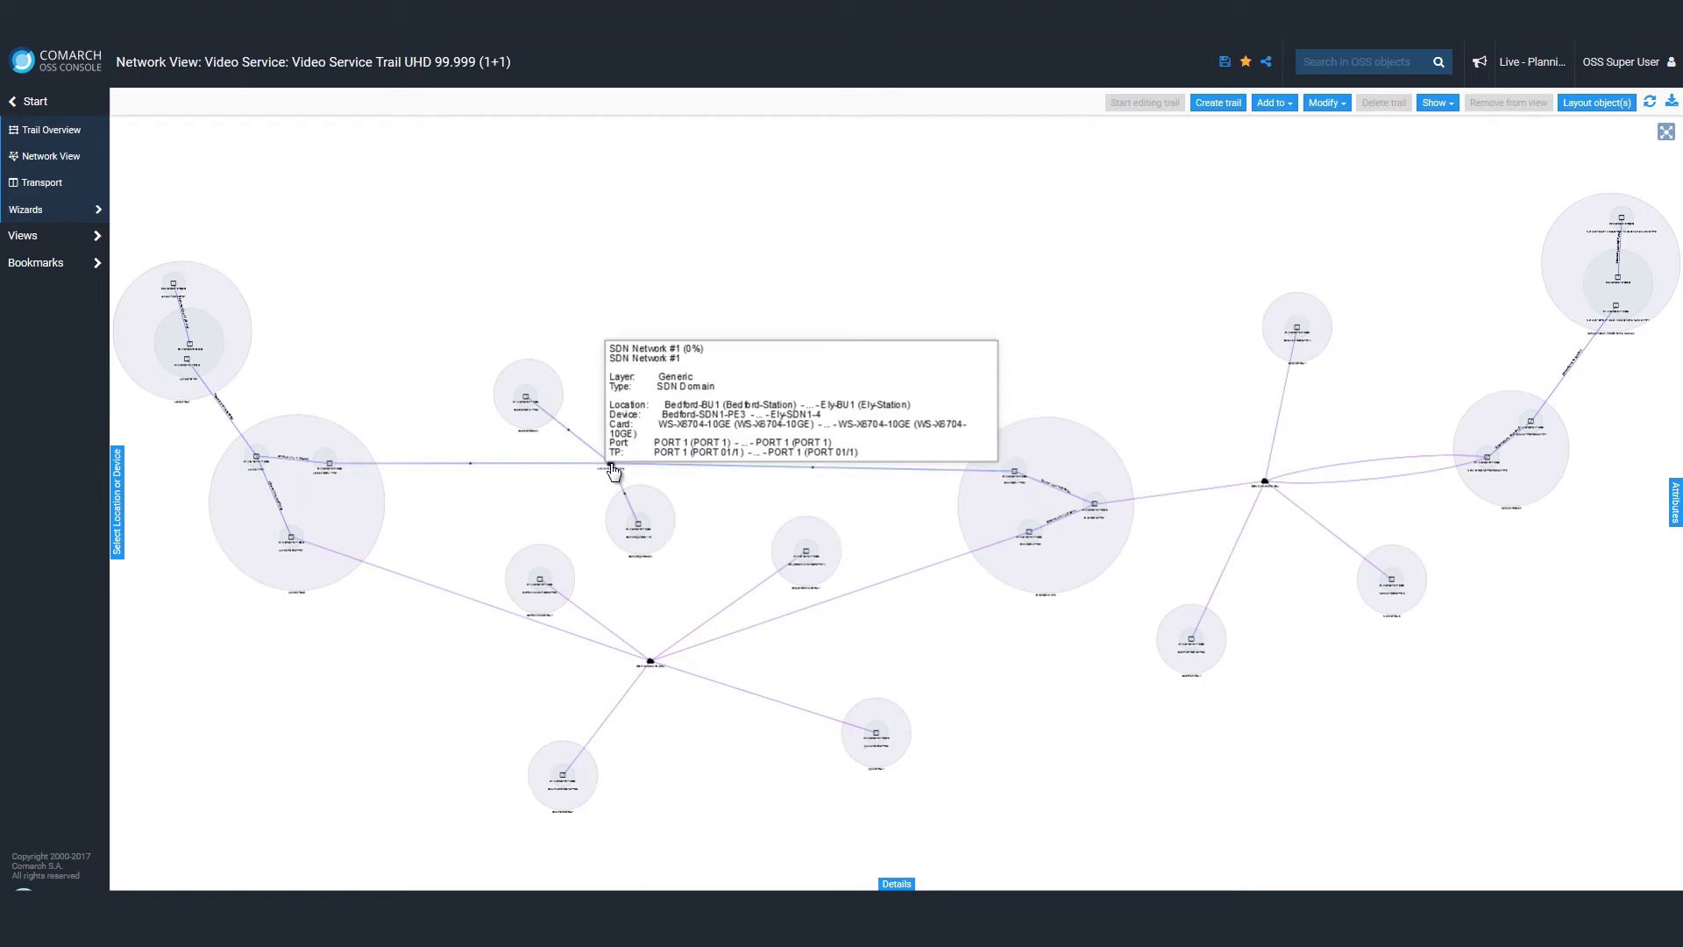
pyautogui.scroll(1, 602, 475)
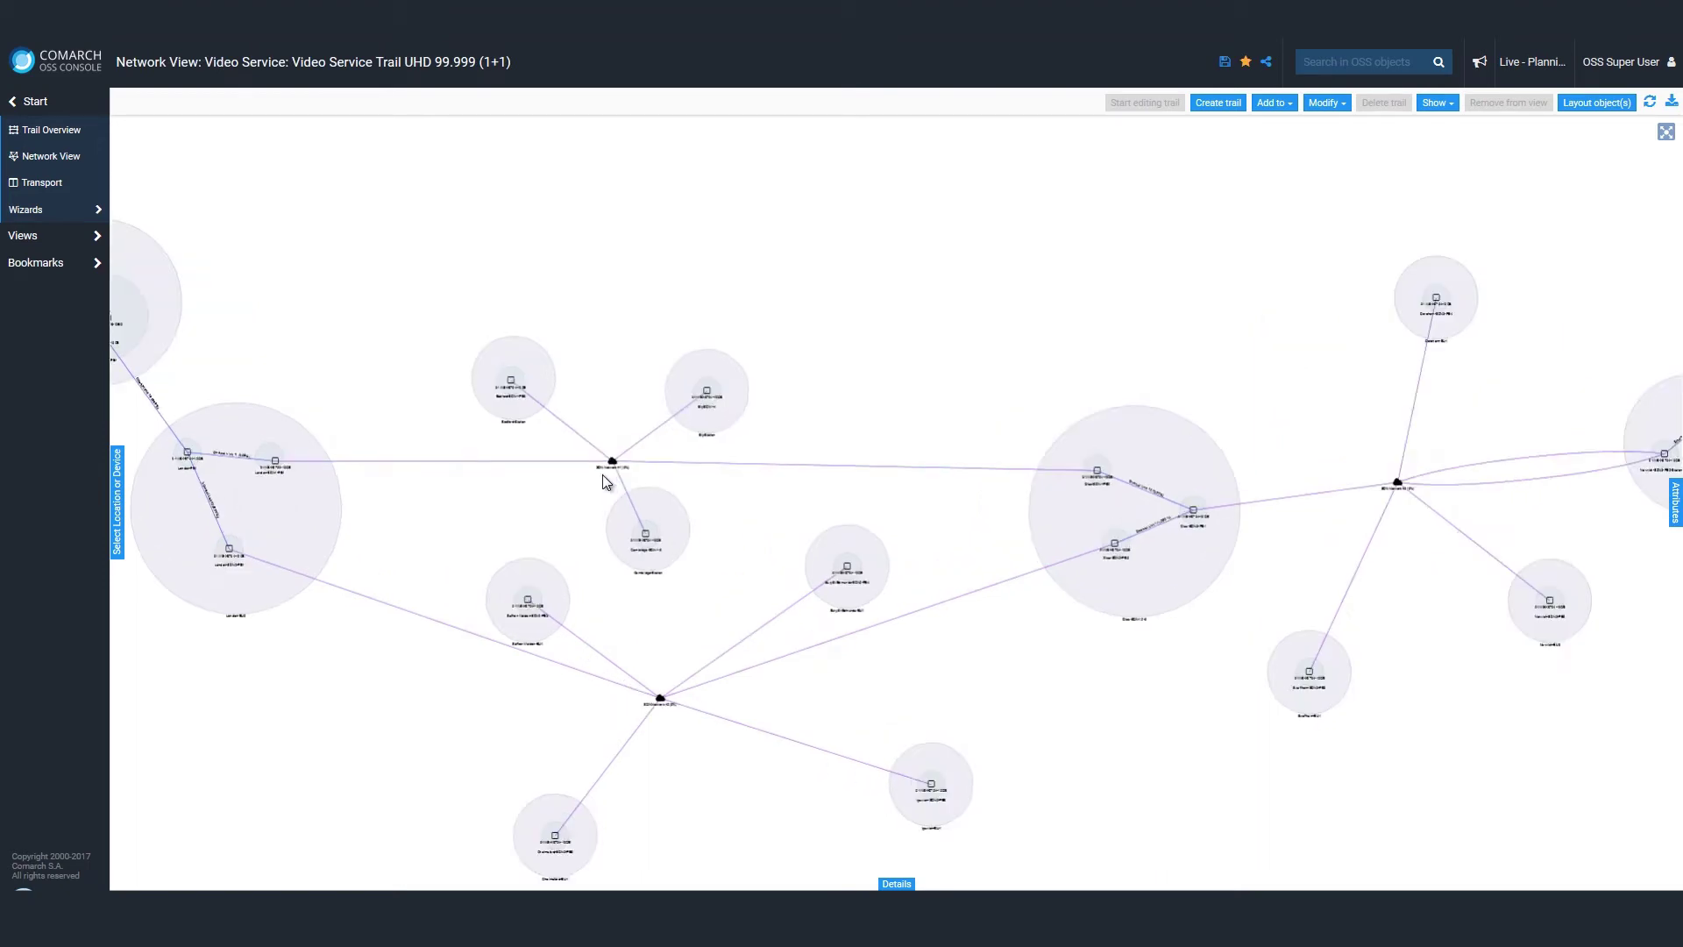
pyautogui.scroll(2, 292, 602)
pyautogui.scroll(1, 318, 510)
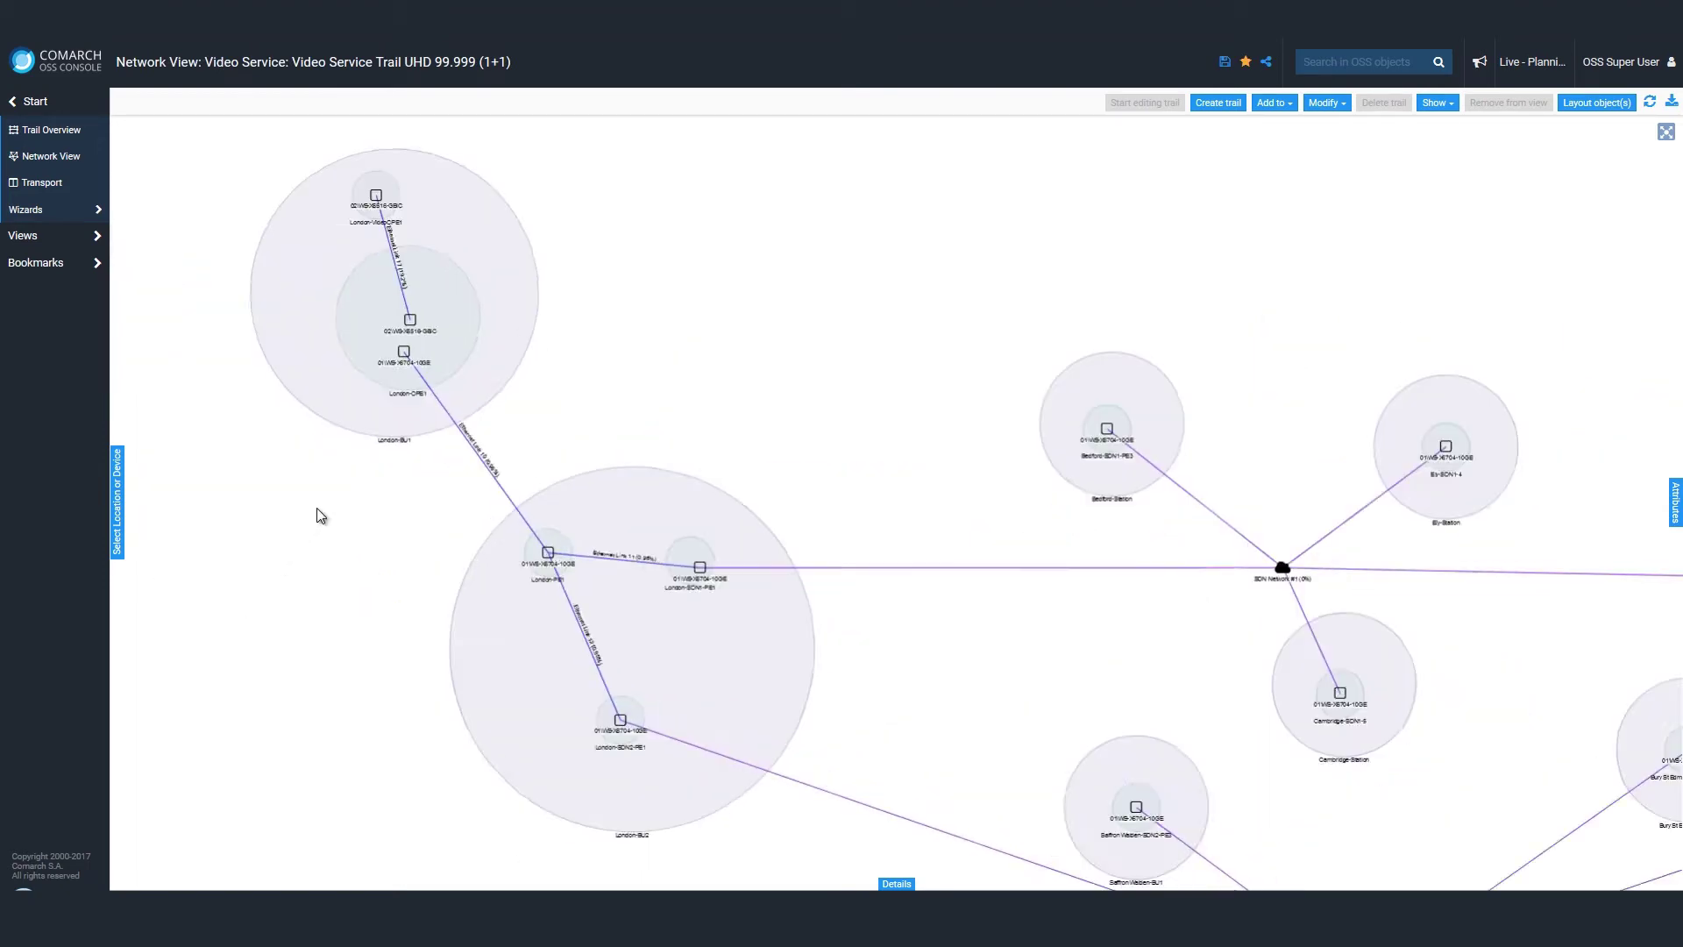
pyautogui.scroll(2, 316, 511)
pyautogui.scroll(1, 317, 510)
pyautogui.scroll(1, 317, 511)
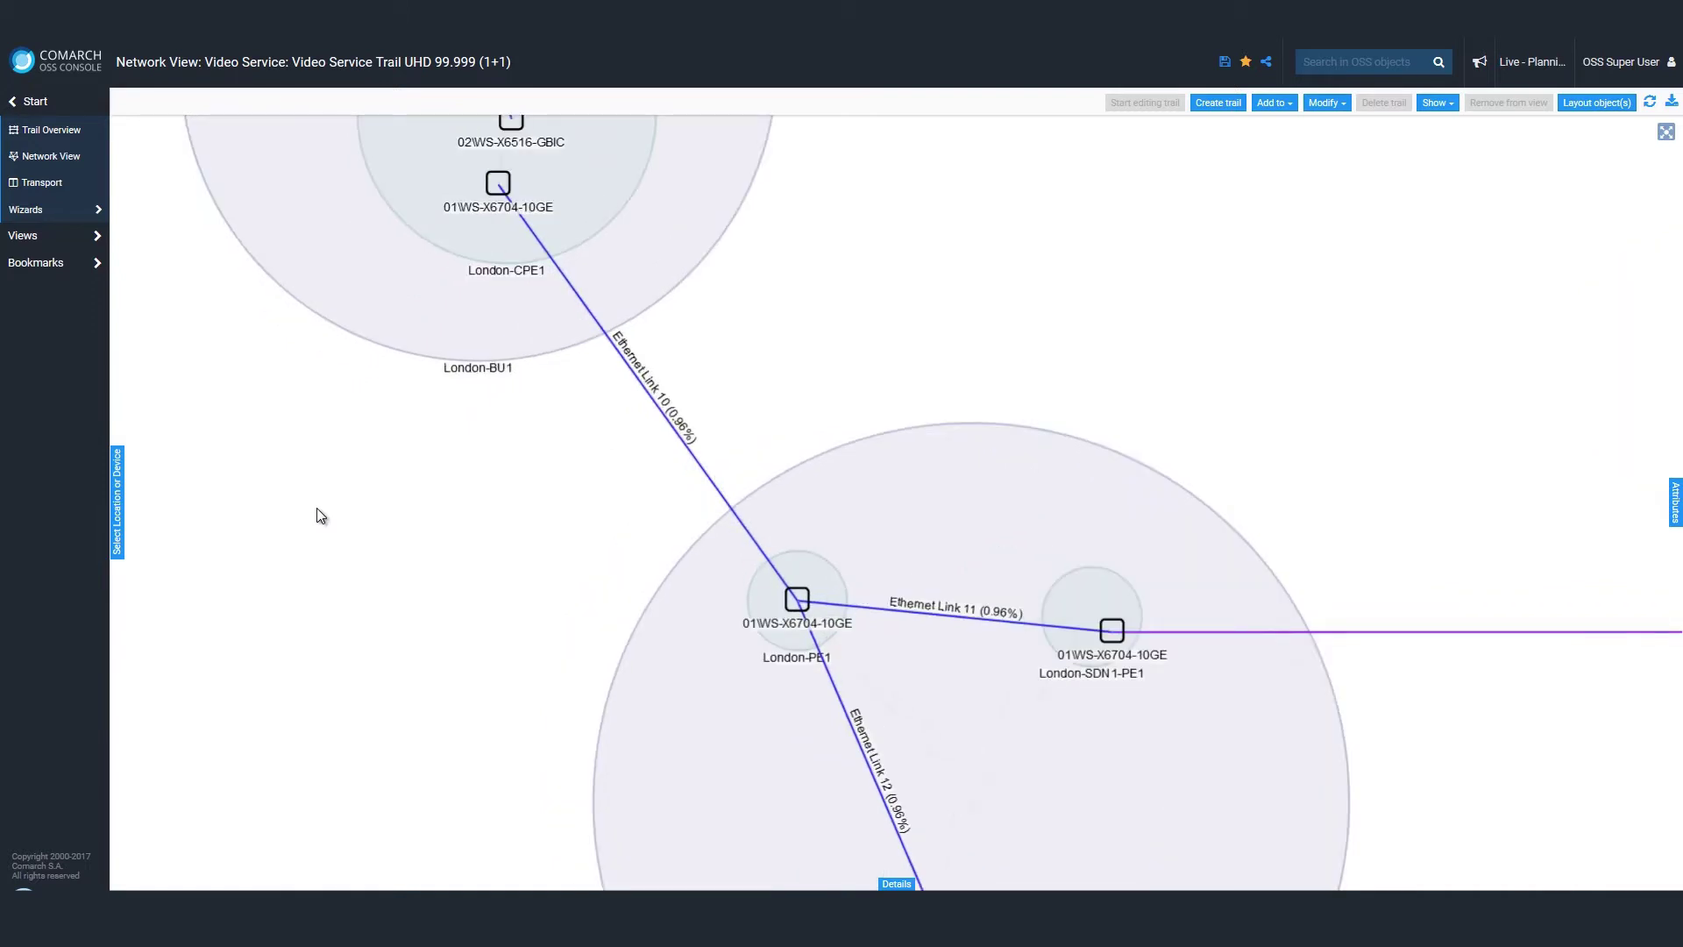
pyautogui.scroll(-3, 317, 508)
pyautogui.moveTo(808, 699); pyautogui.dragTo(320, 672)
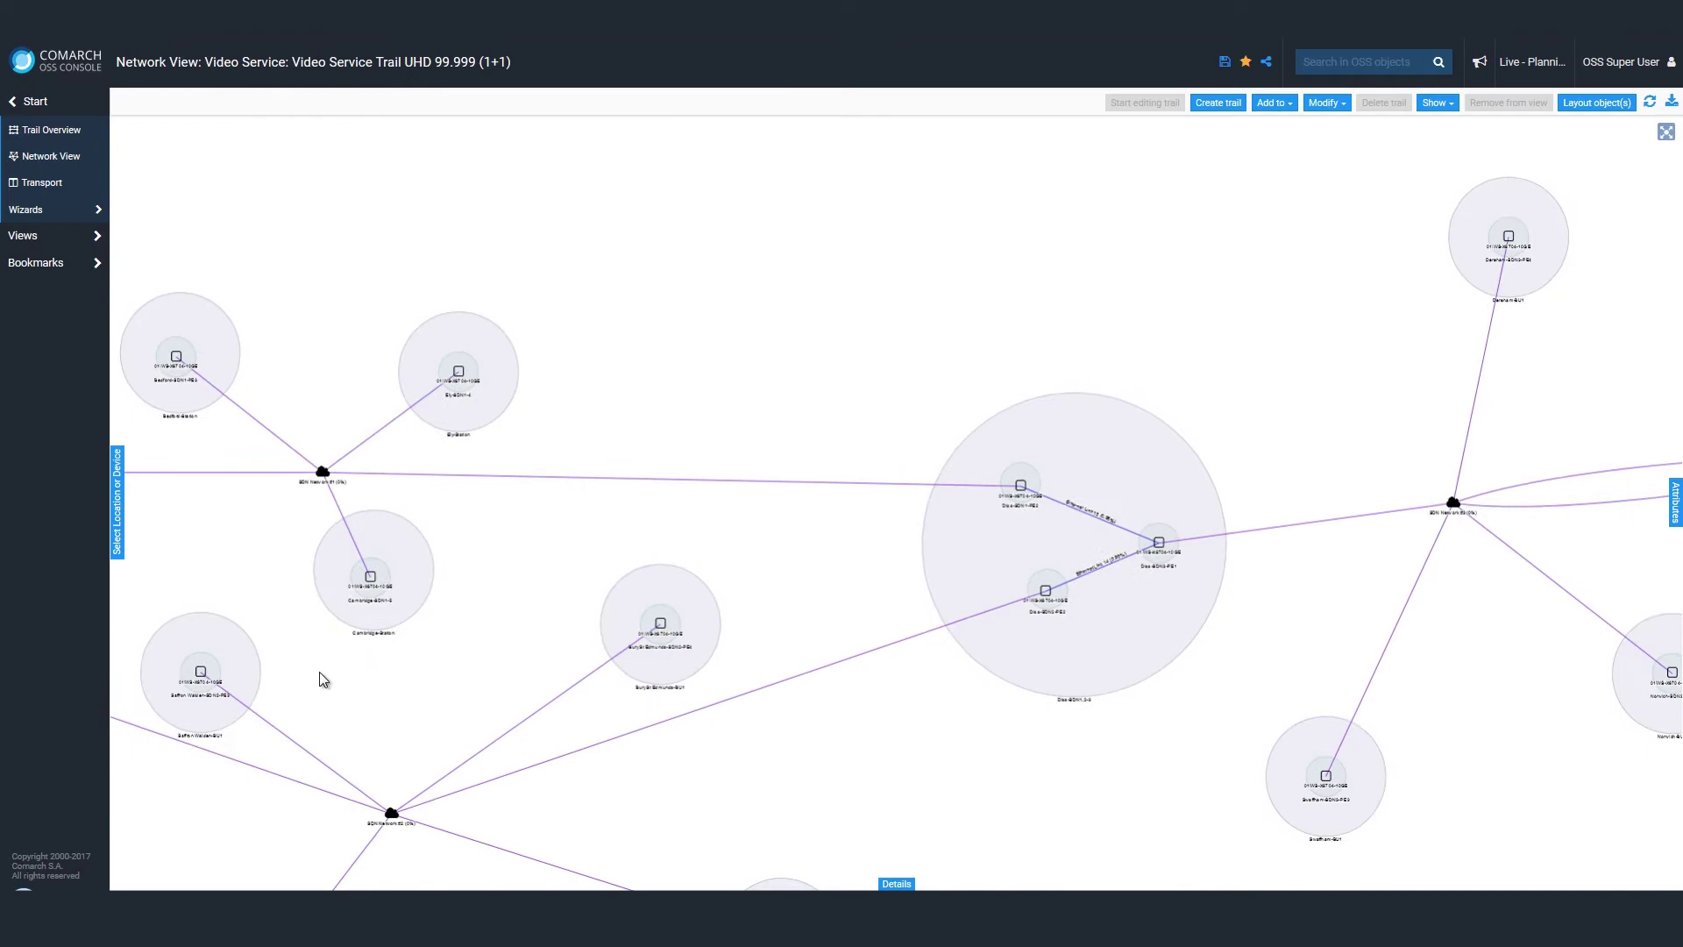
pyautogui.scroll(5, 1292, 436)
pyautogui.scroll(2, 1292, 435)
pyautogui.scroll(1, 1290, 437)
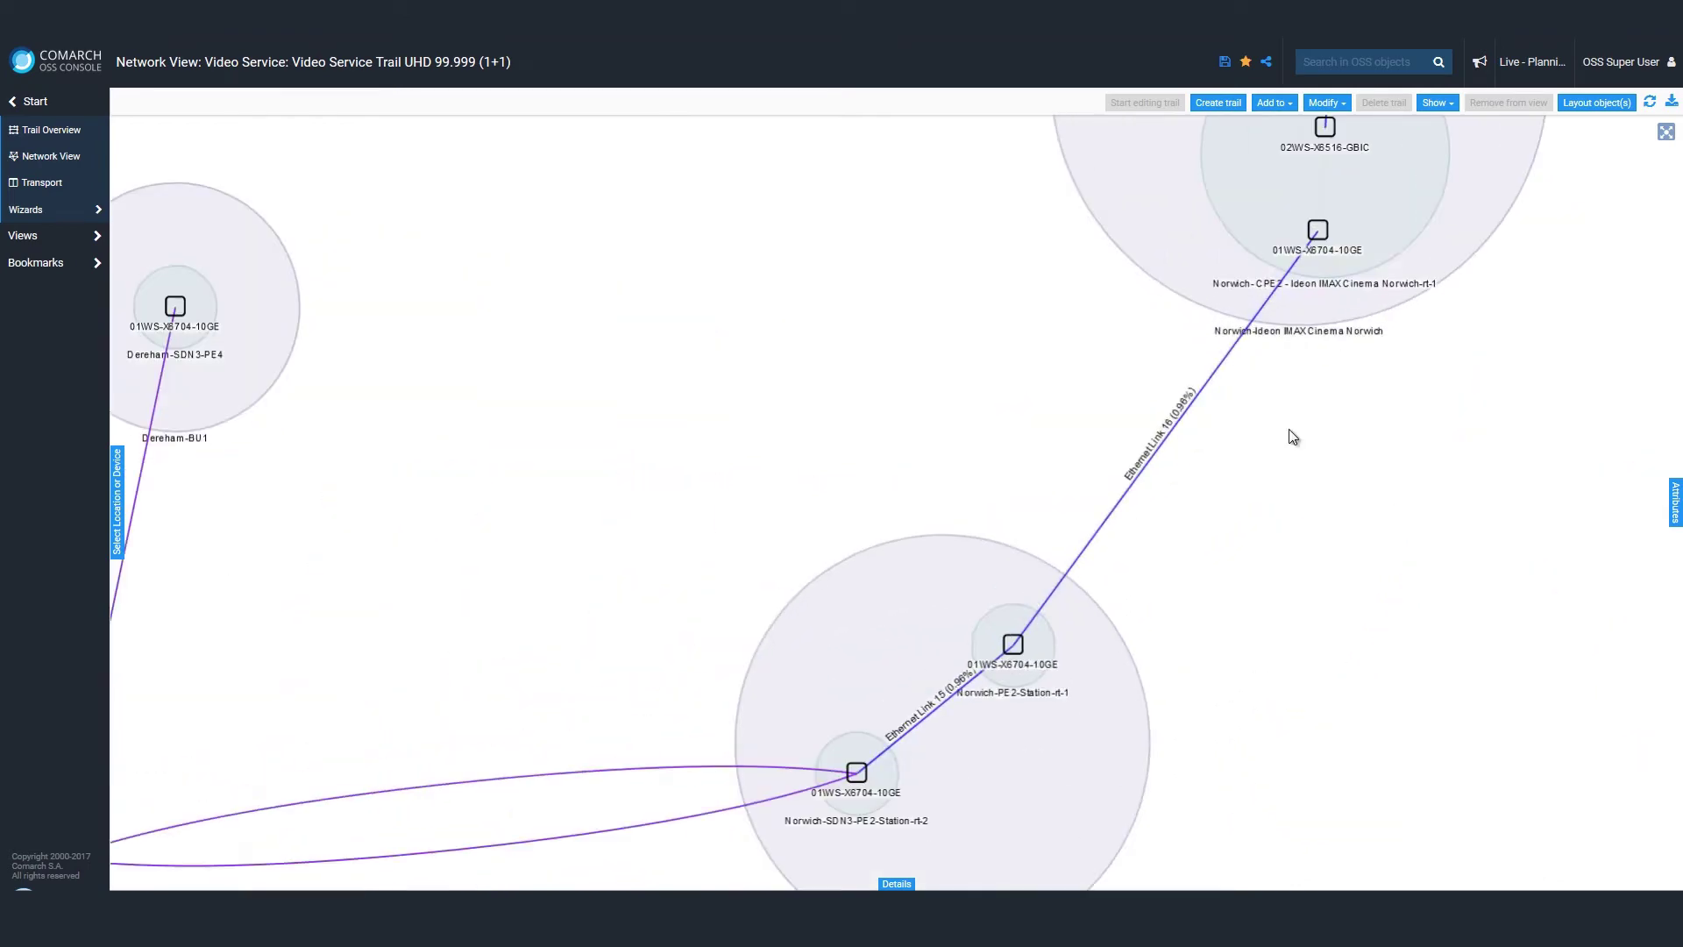
pyautogui.scroll(-3, 1299, 343)
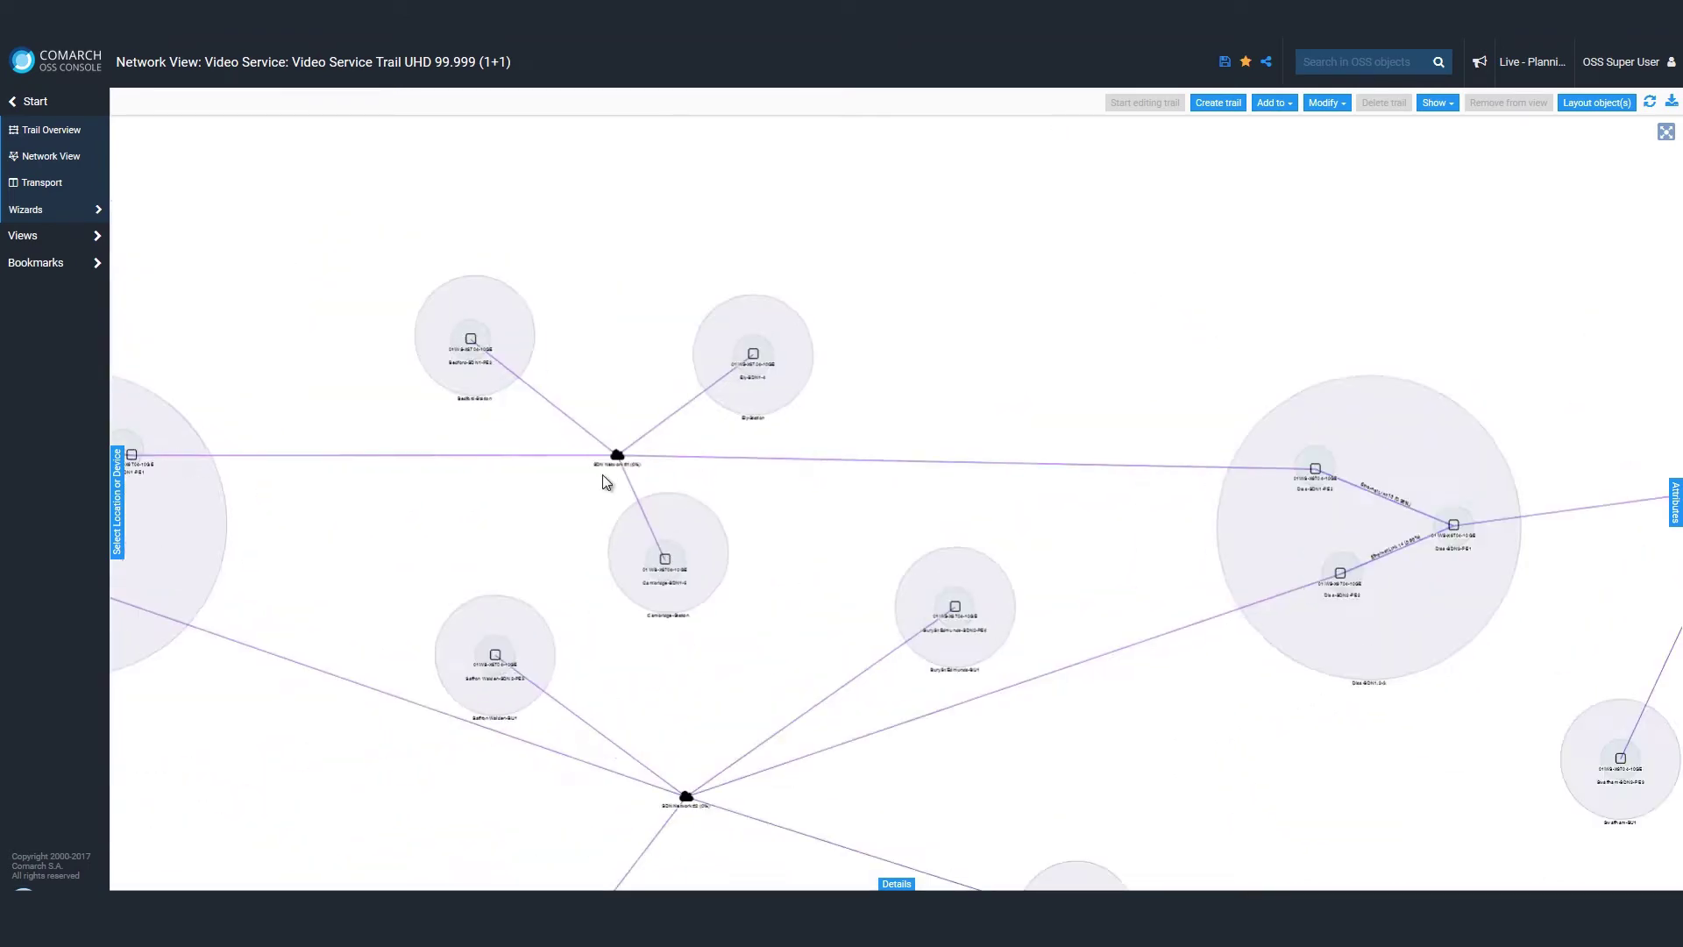
pyautogui.scroll(1, 609, 479)
pyautogui.scroll(1, 607, 480)
pyautogui.scroll(1, 604, 481)
pyautogui.scroll(1, 603, 481)
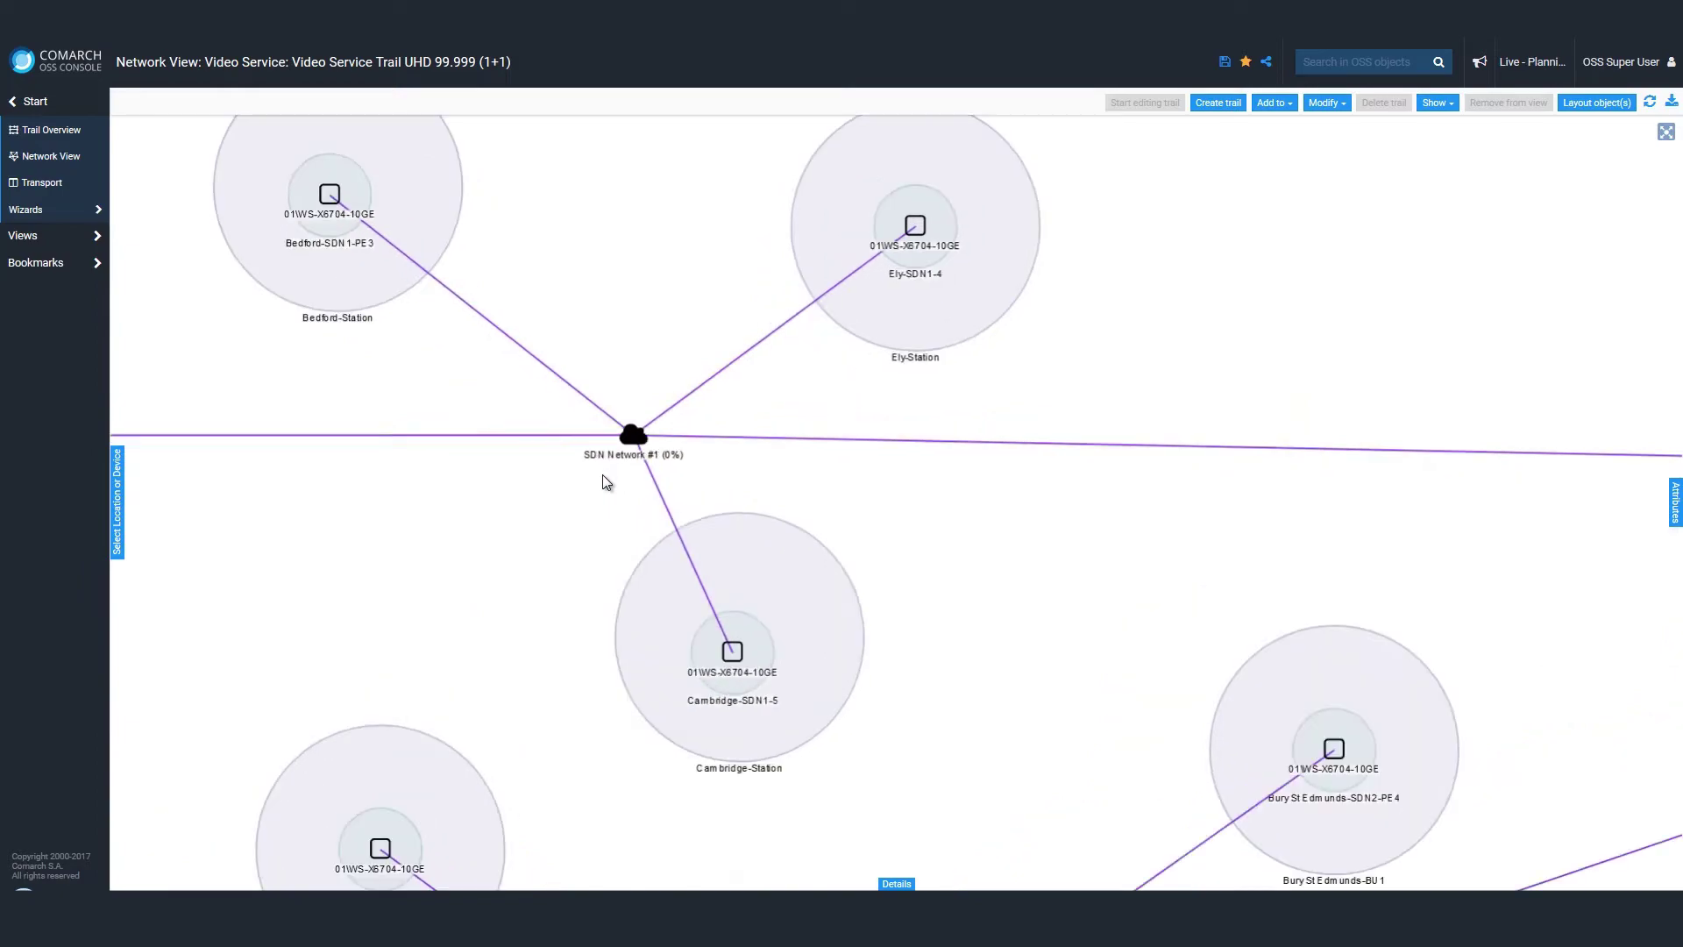
pyautogui.scroll(1, 604, 481)
pyautogui.scroll(1, 604, 481)
pyautogui.scroll(1, 604, 481)
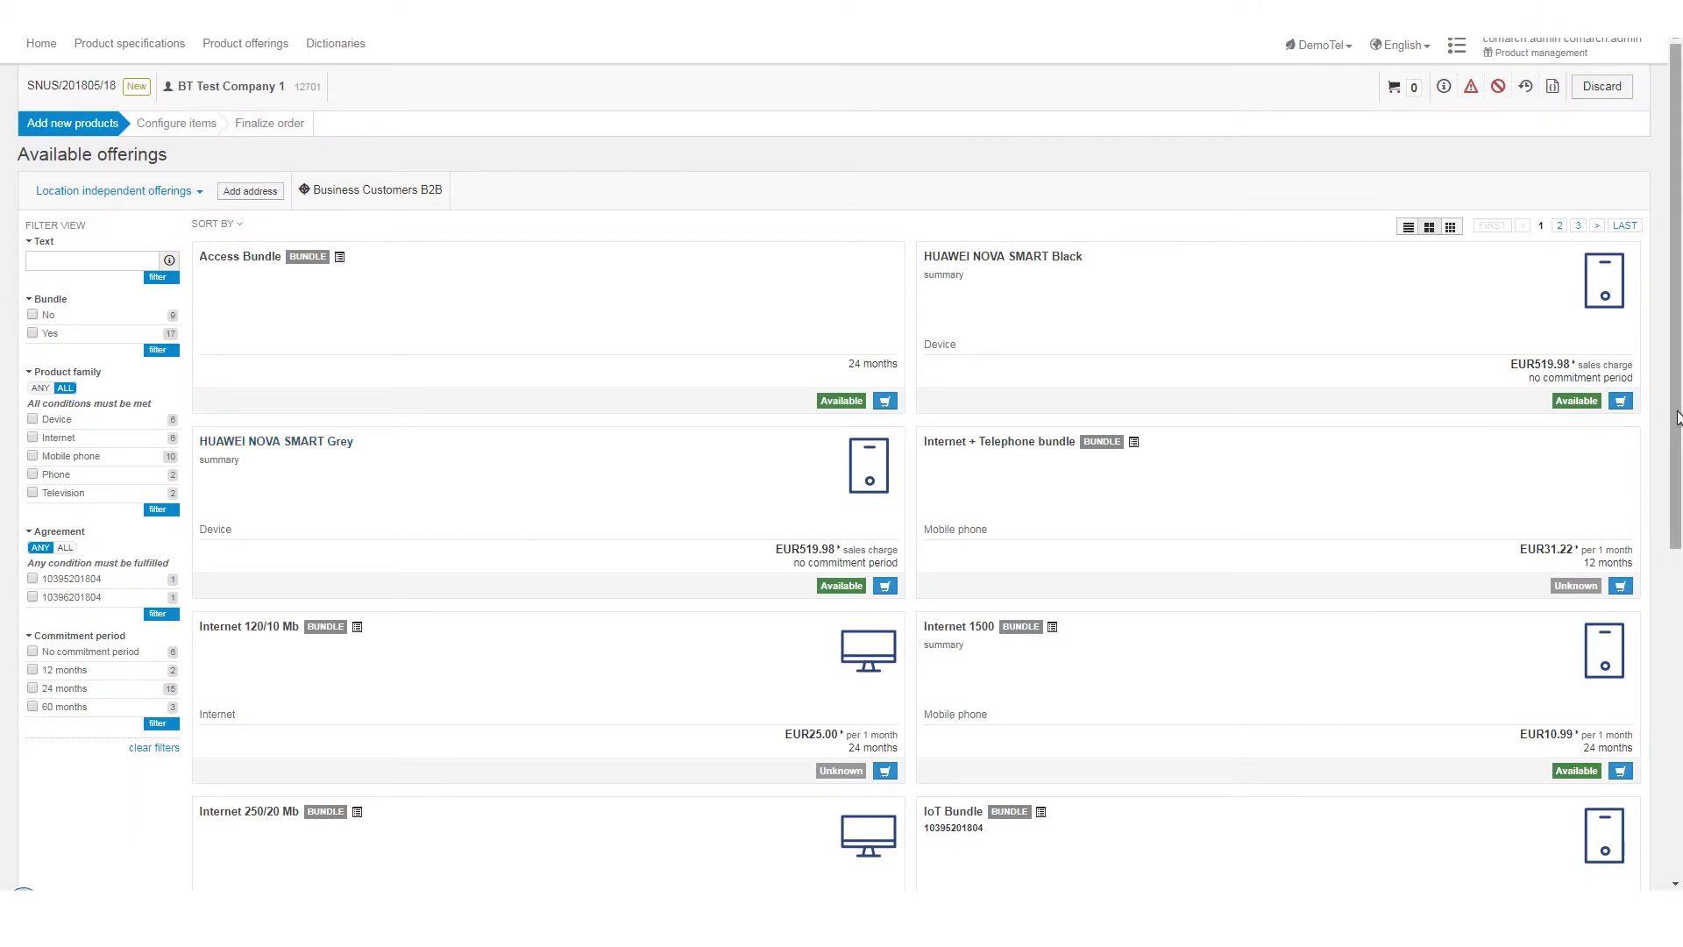
pyautogui.moveTo(1676, 417); pyautogui.dragTo(1677, 514)
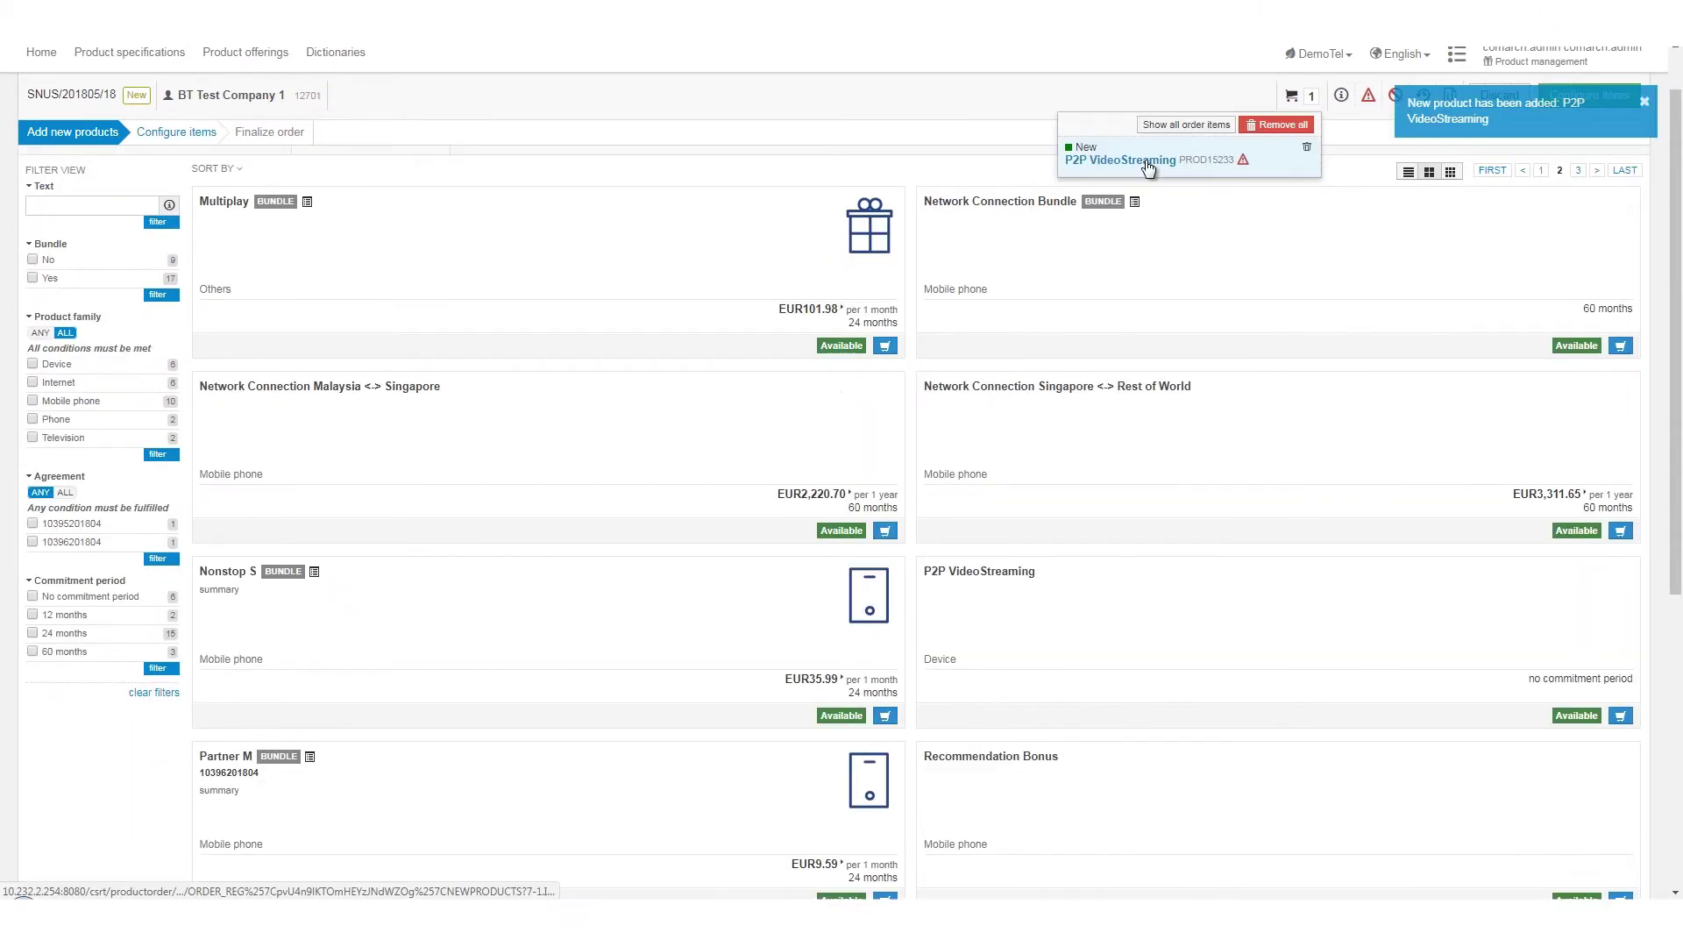
# Set the cart's P2P VideoStreaming item to UHD quality of service and 1+1 resilience.
pyautogui.click(1121, 160)
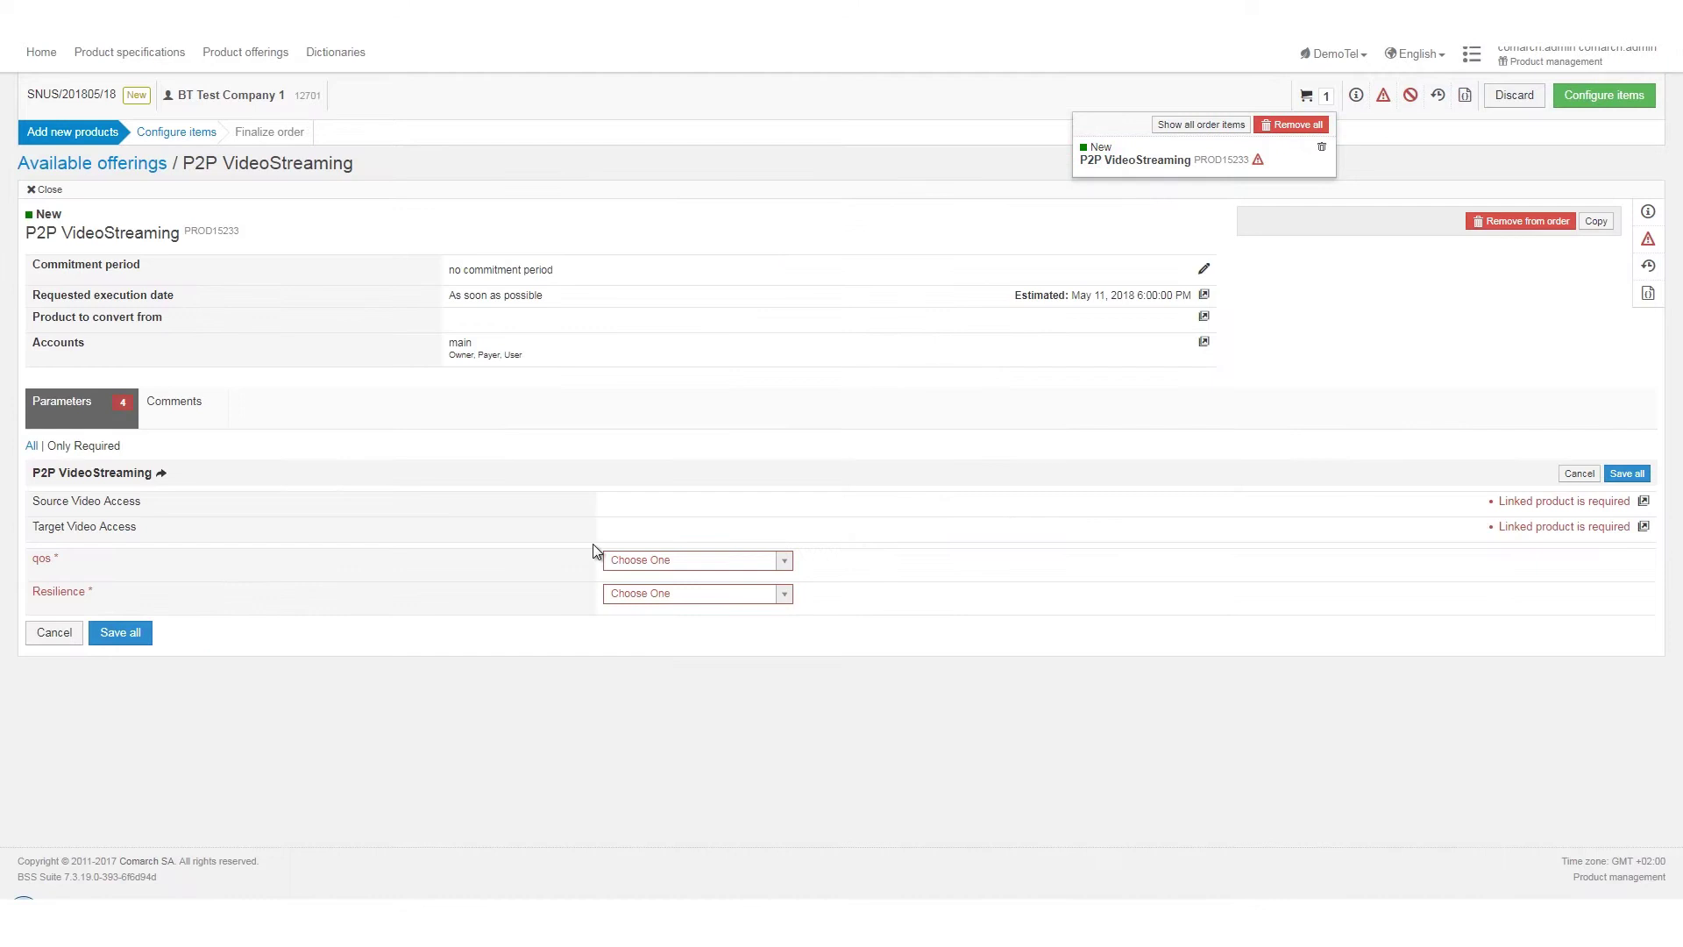
pyautogui.click(657, 564)
pyautogui.click(656, 608)
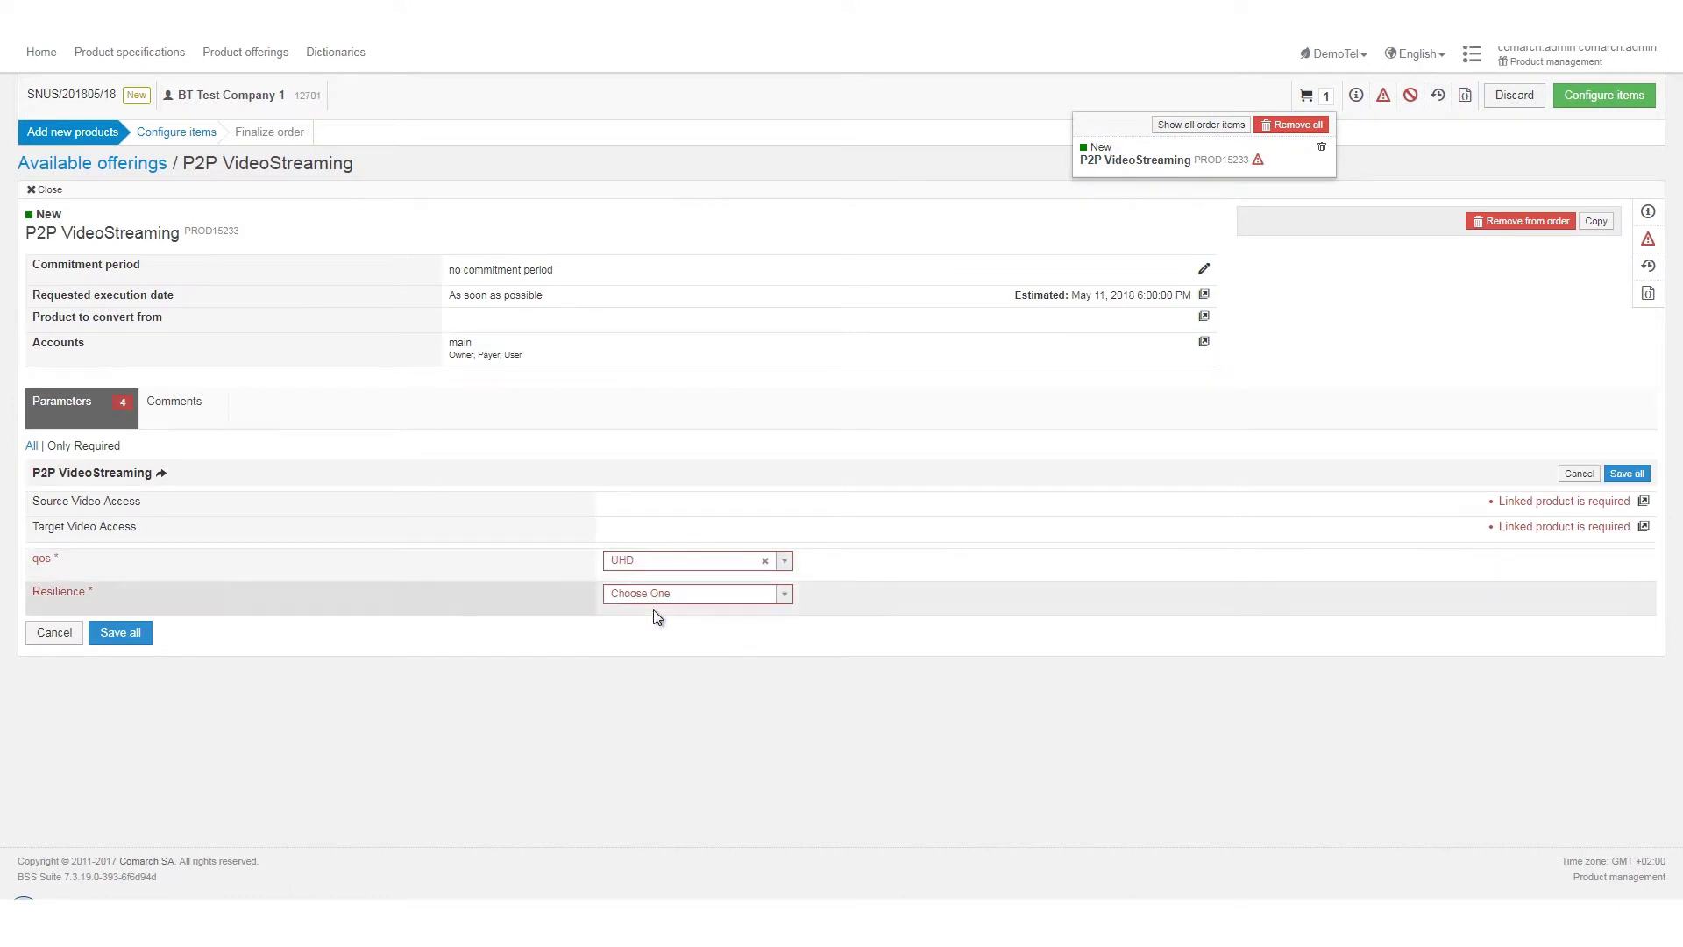
pyautogui.click(661, 602)
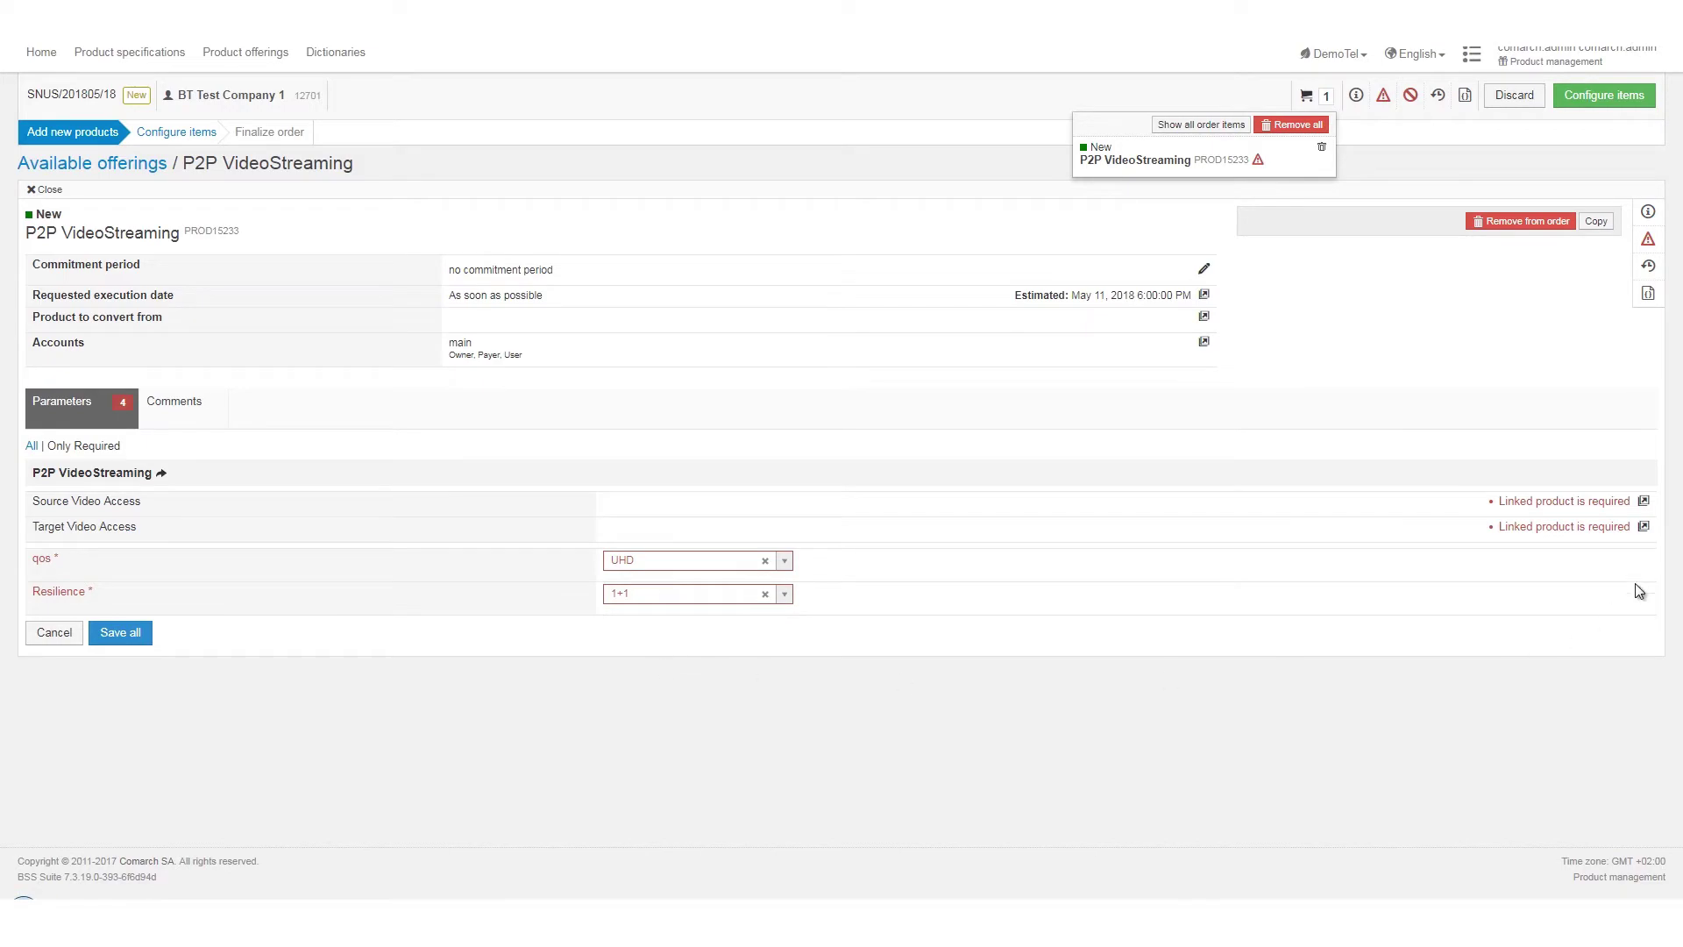
# Link the STADIUM and STUDIO video accesses, save the parameters, and finalize the order.
pyautogui.click(1641, 500)
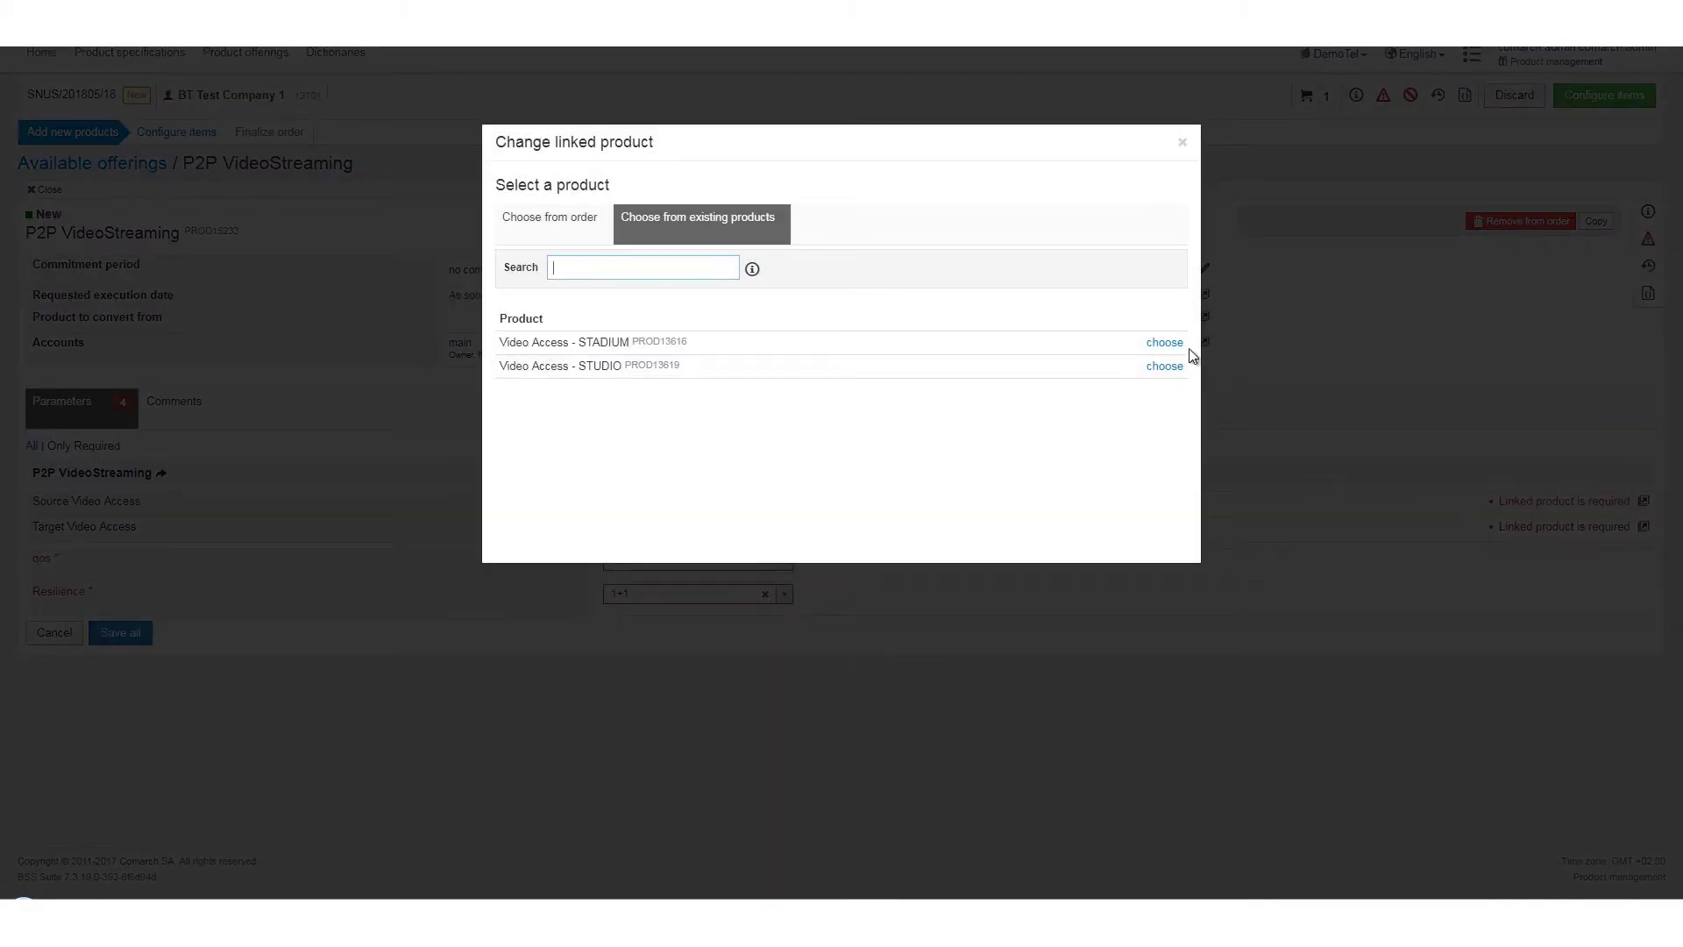
pyautogui.click(1180, 347)
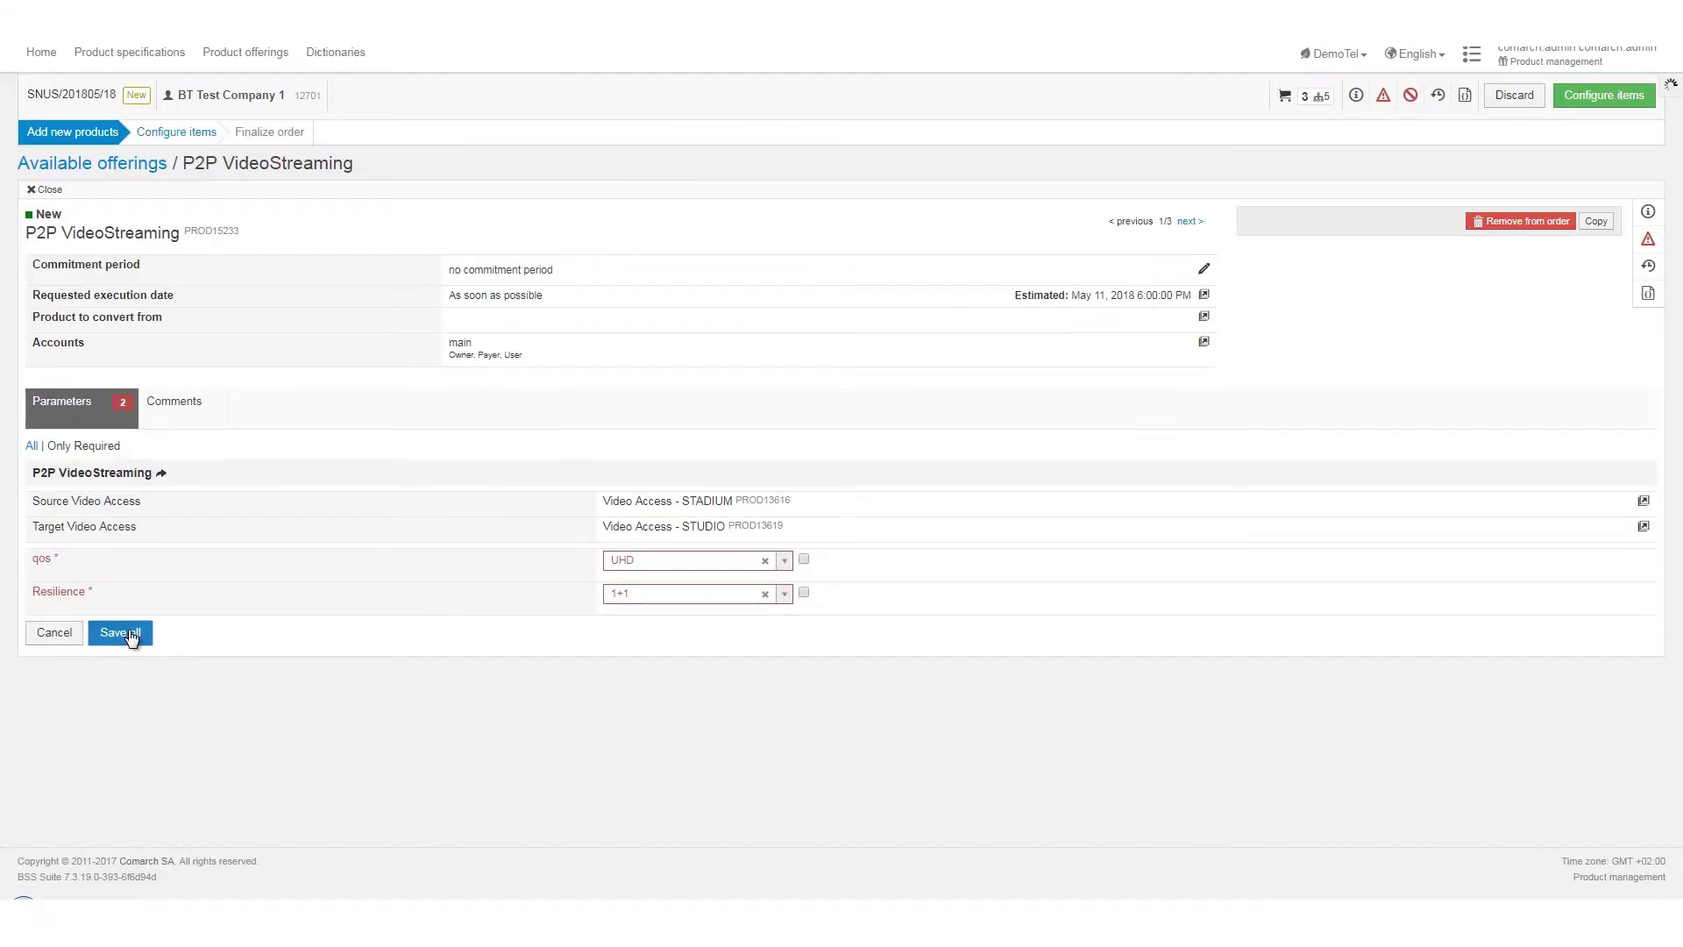
pyautogui.click(132, 635)
pyautogui.click(269, 133)
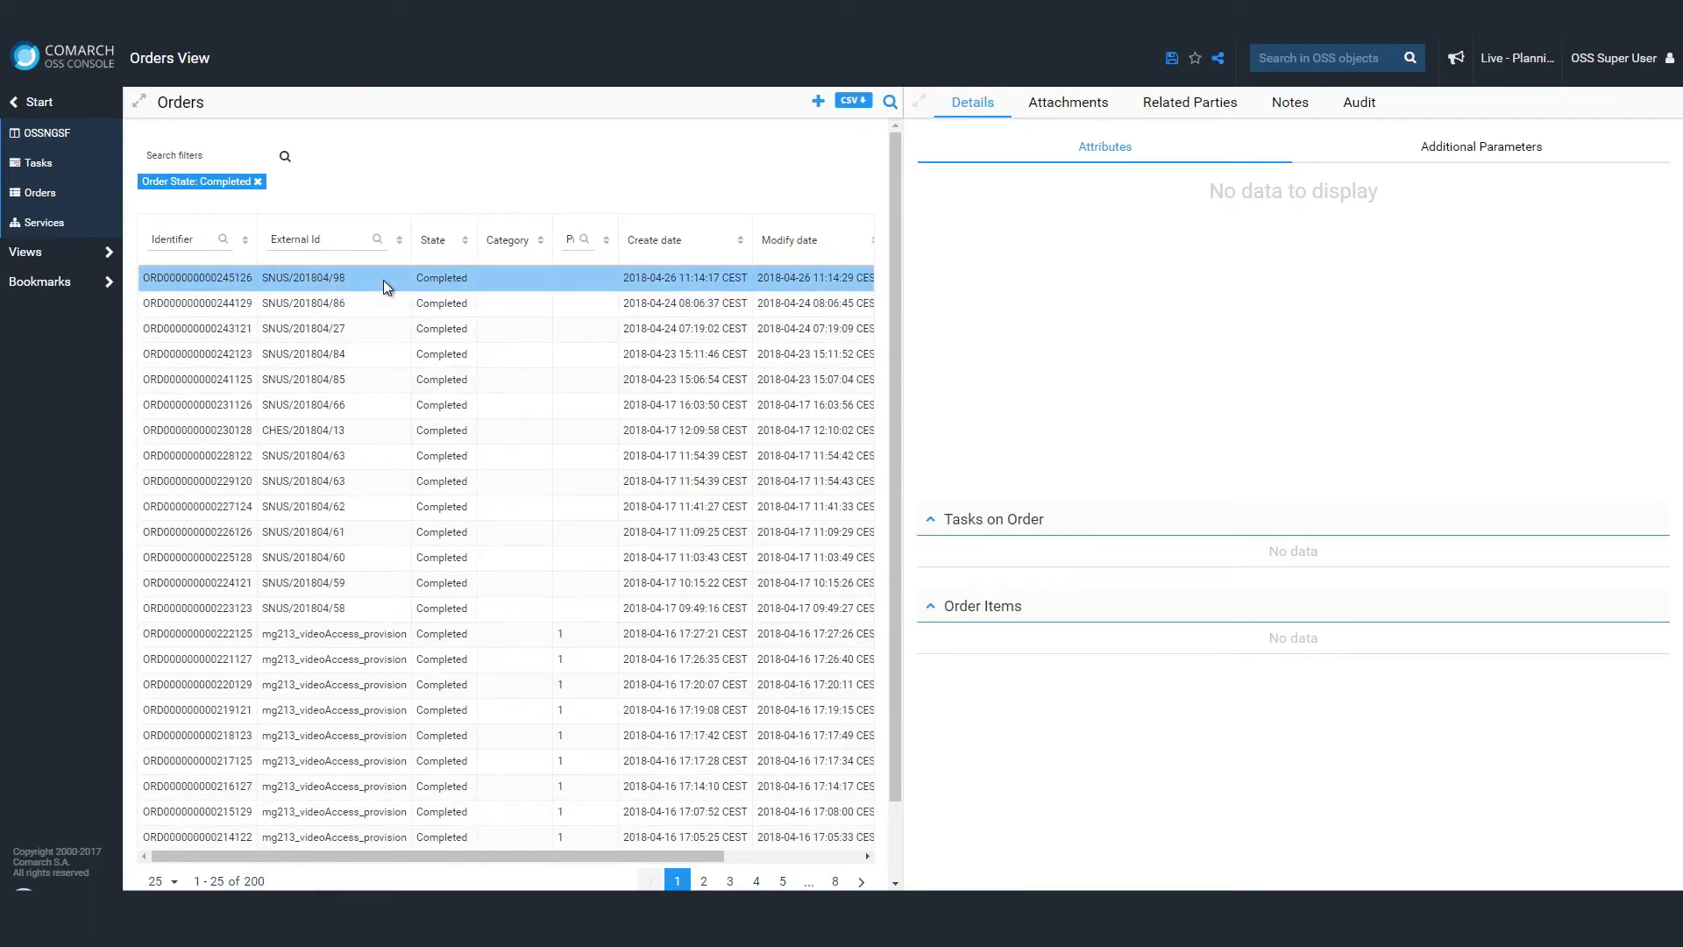
# Open the newest completed order's CFS_P2PVideoStreaming service and expand its component services.
pyautogui.click(385, 280)
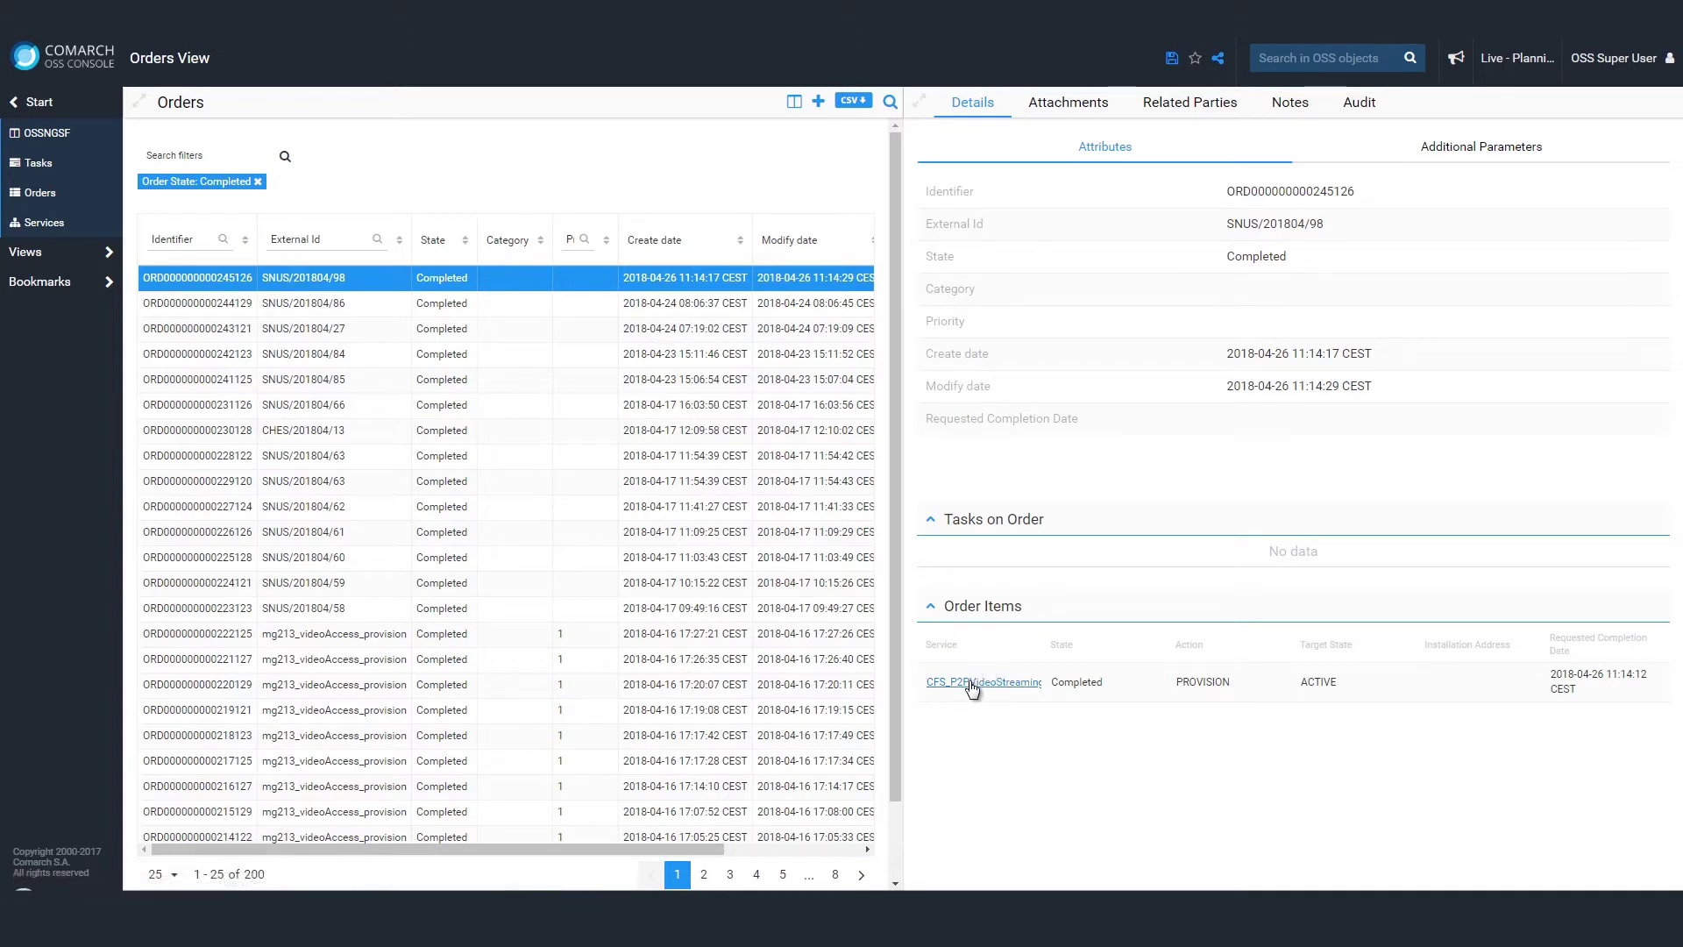
pyautogui.click(972, 683)
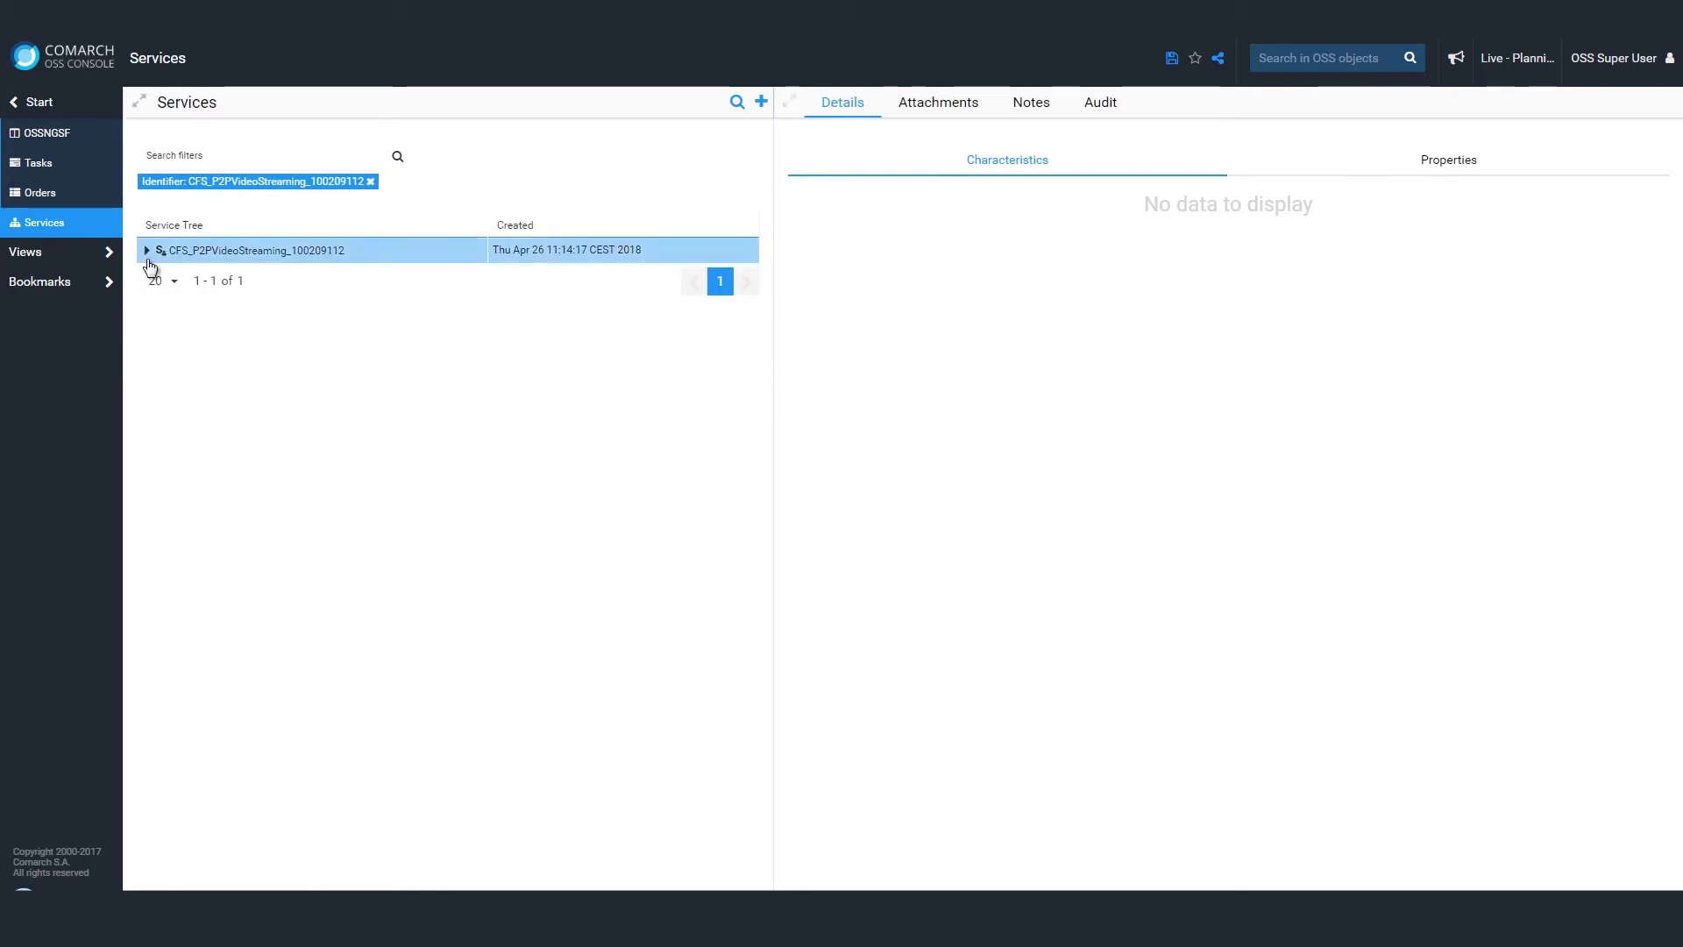
pyautogui.click(170, 276)
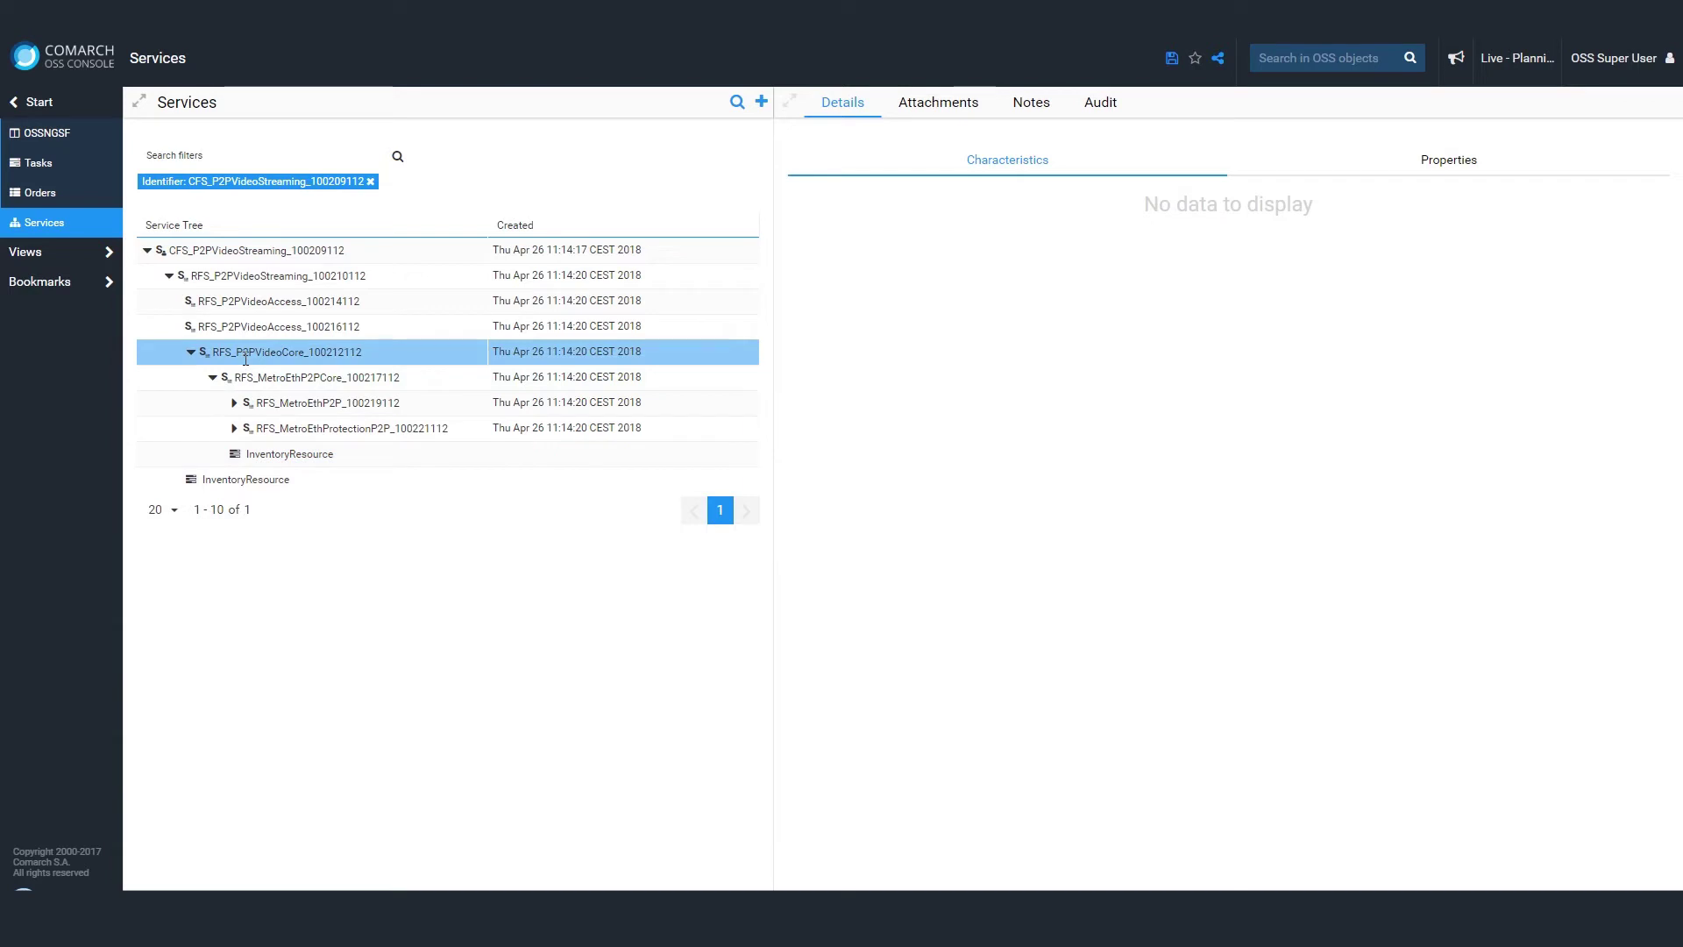
# Select RFS_P2PVideoCore's InventoryResource entry and show its Trail Overview.
pyautogui.click(263, 363)
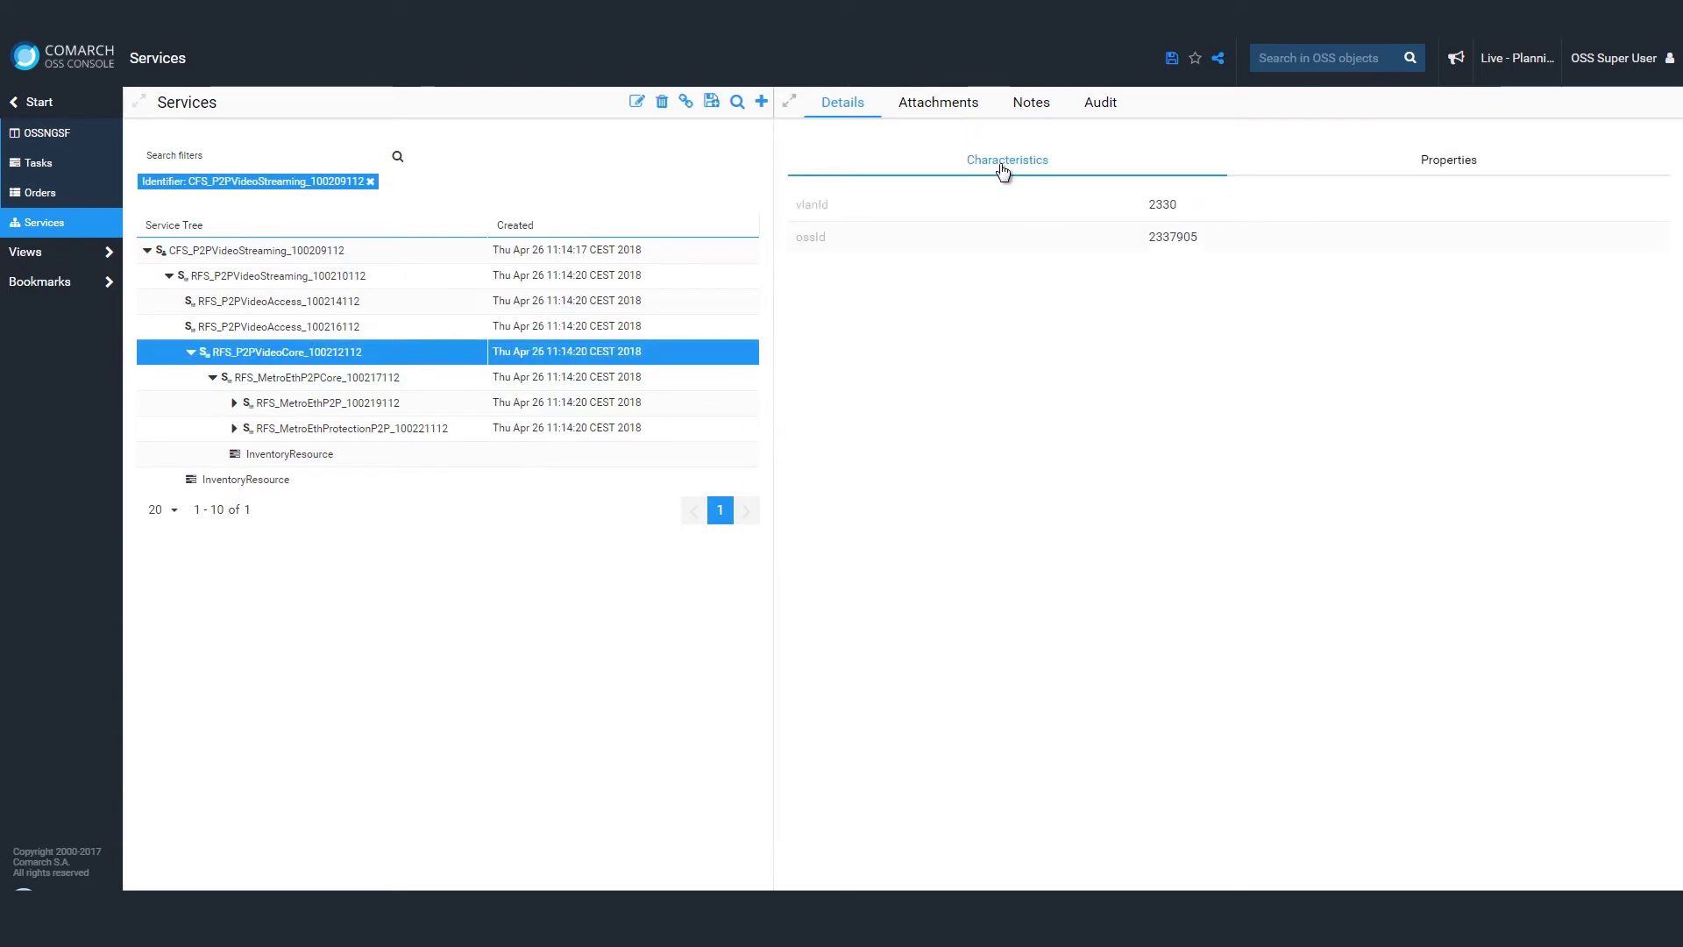
pyautogui.press('End')
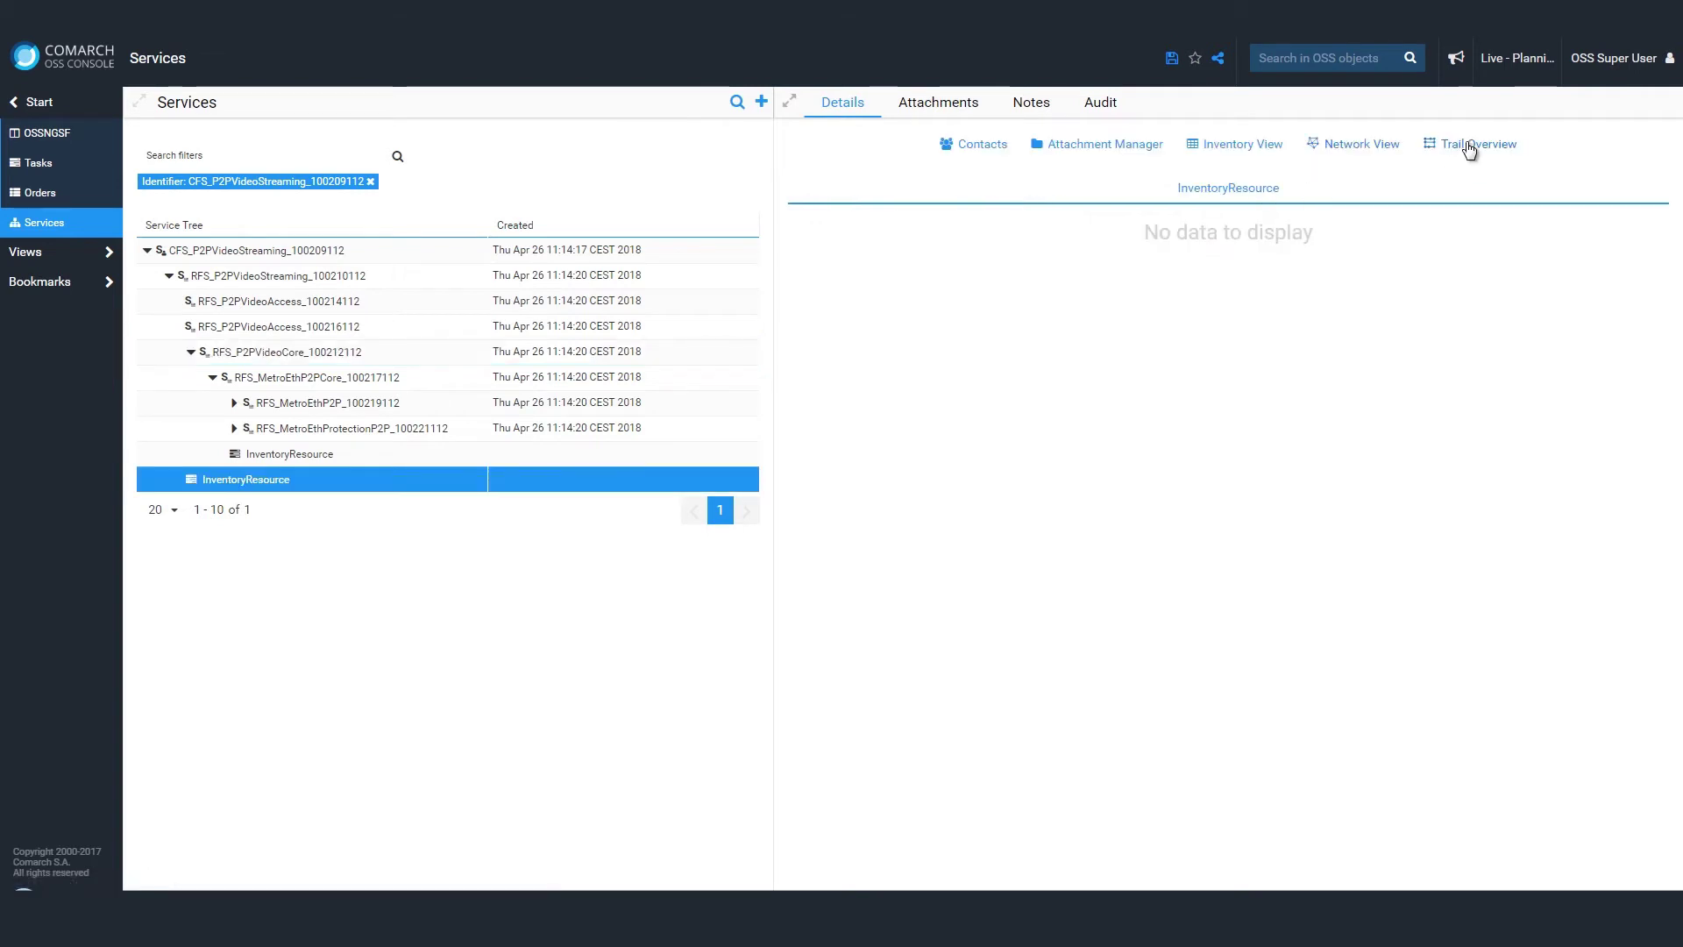
pyautogui.click(1470, 148)
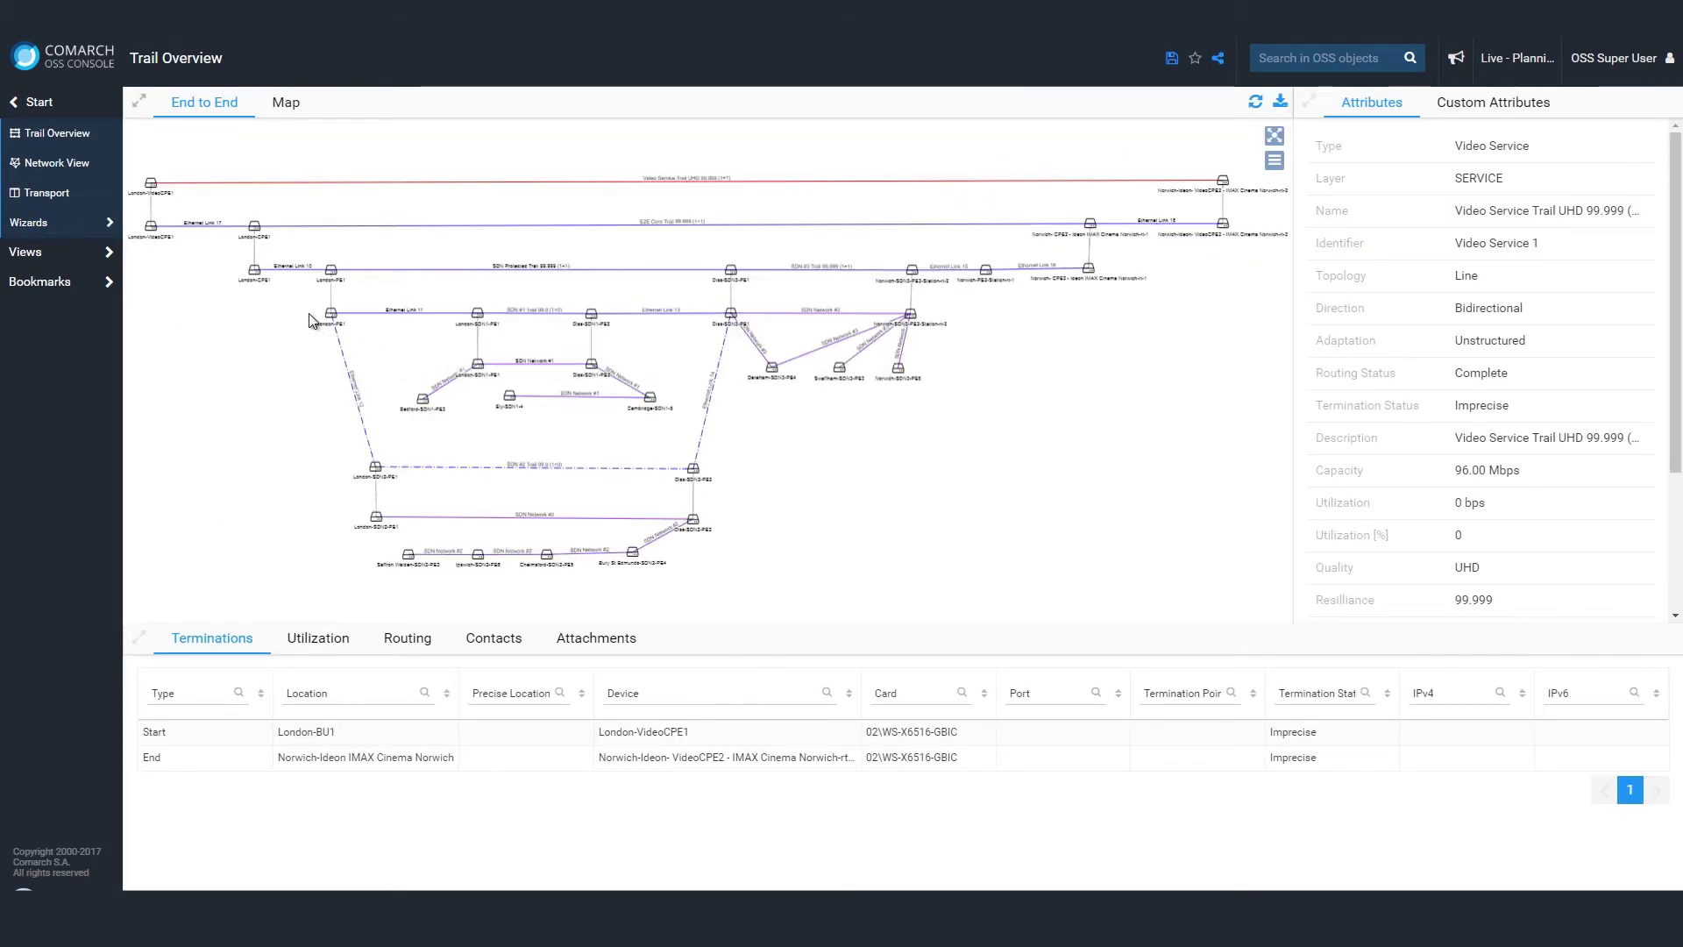
pyautogui.scroll(3, 311, 322)
pyautogui.scroll(1, 329, 355)
pyautogui.scroll(1, 434, 434)
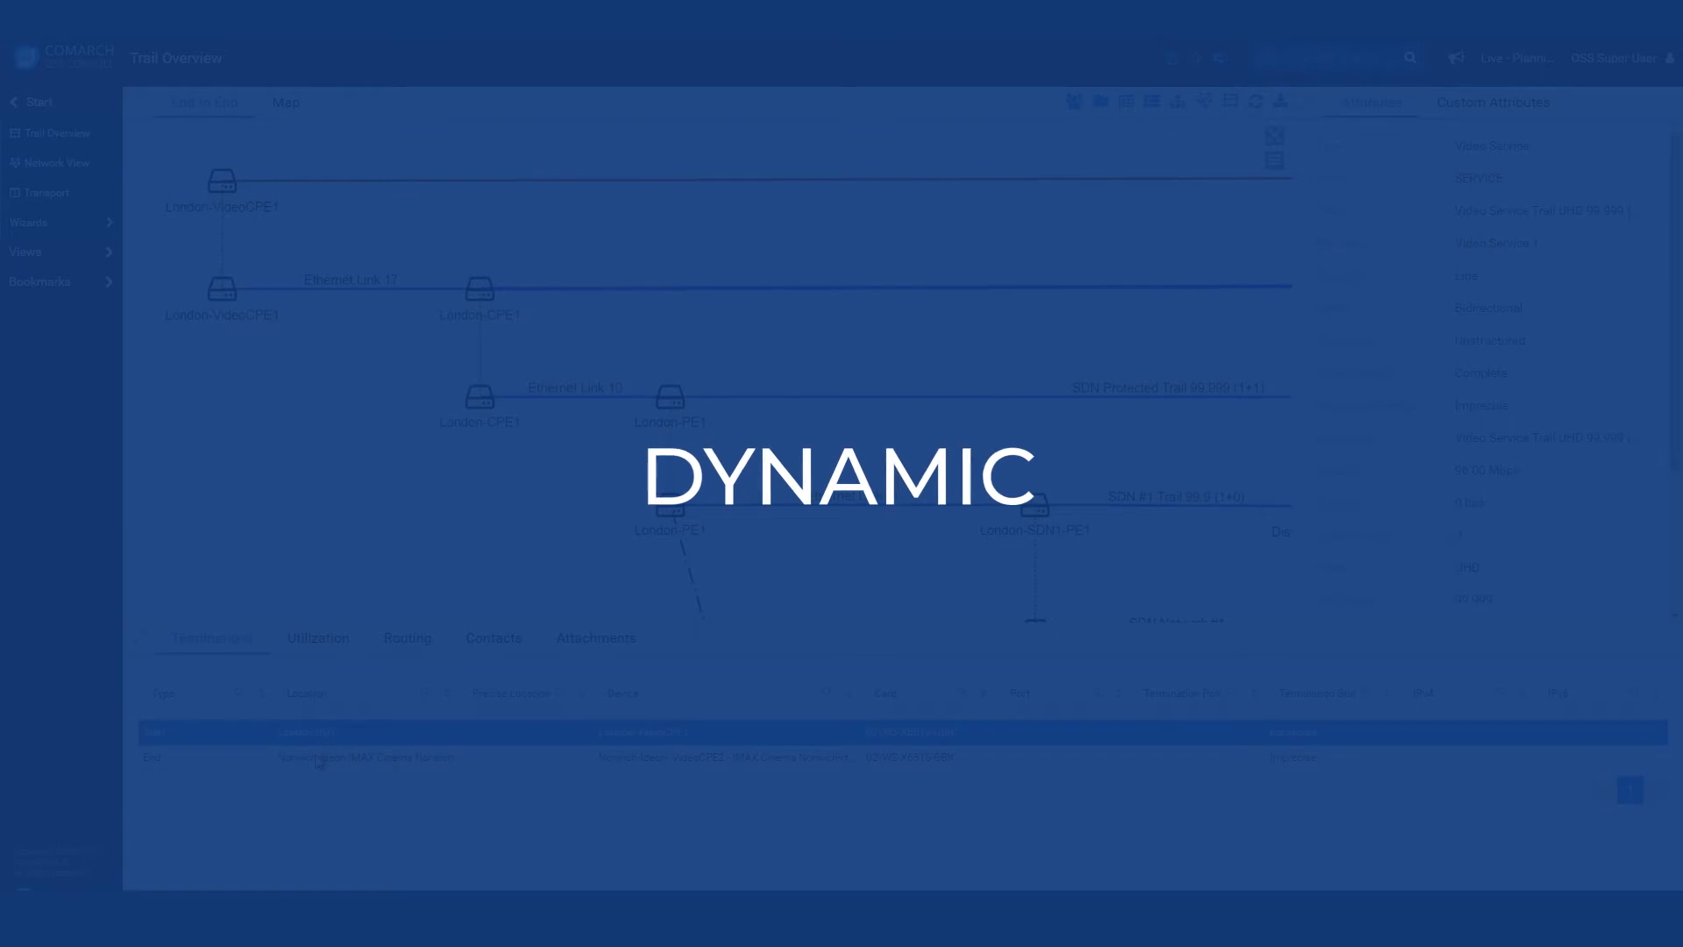
# Select the Video Service Trail's end termination and view its Routing tab.
pyautogui.click(315, 759)
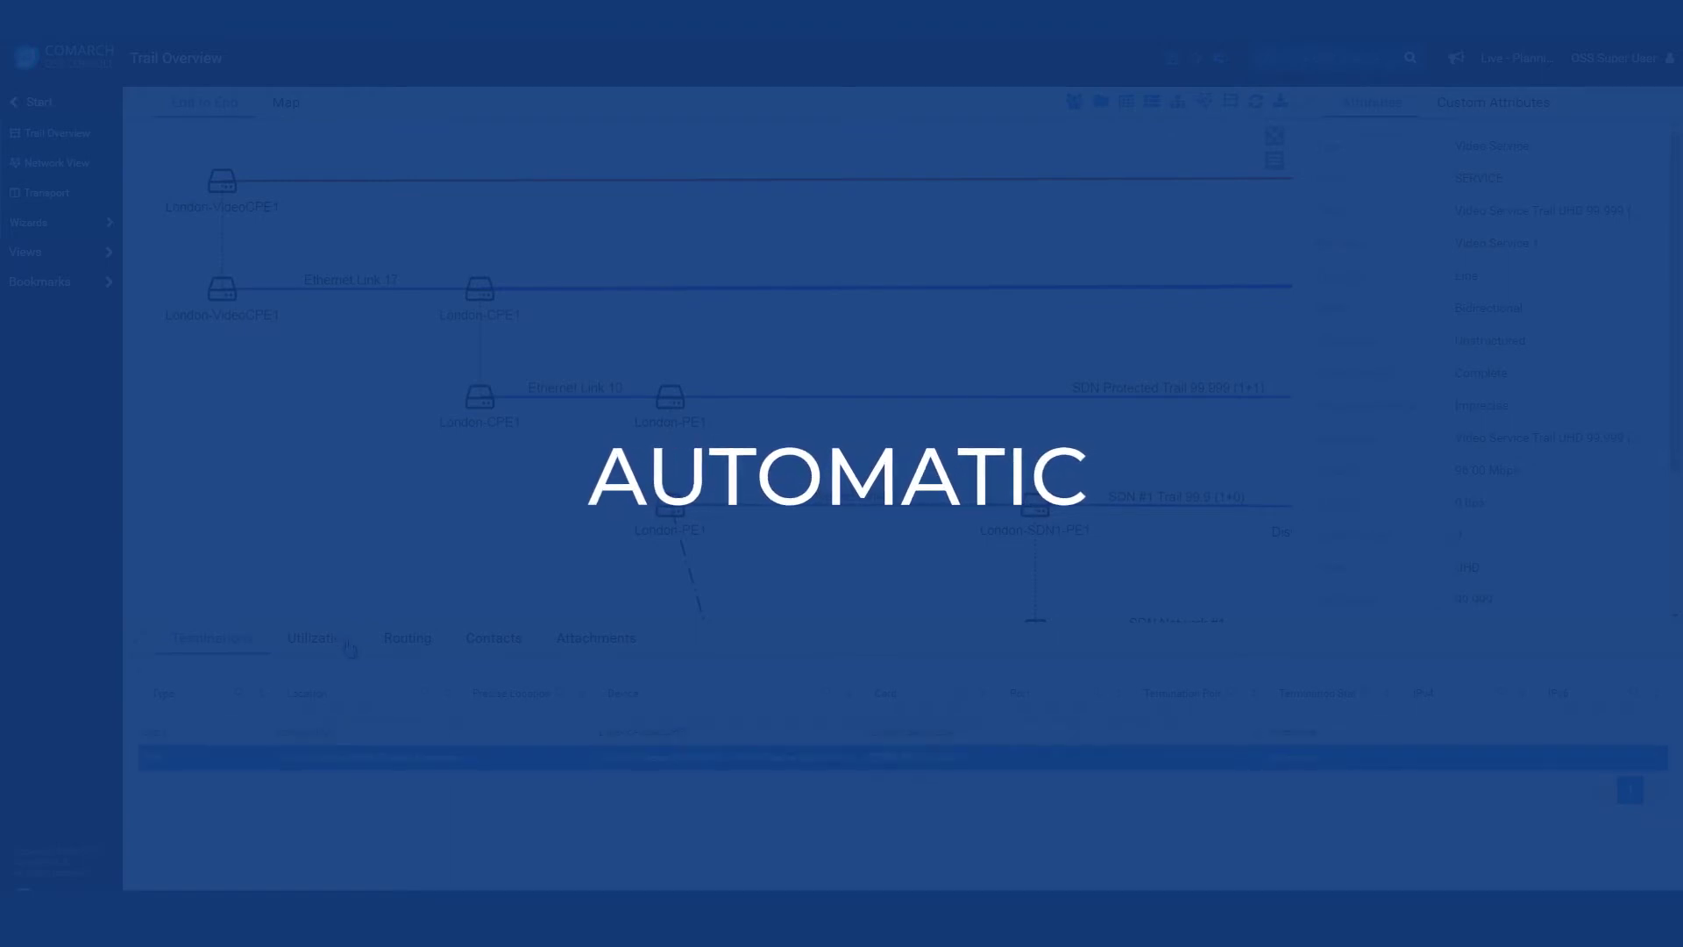
pyautogui.click(408, 642)
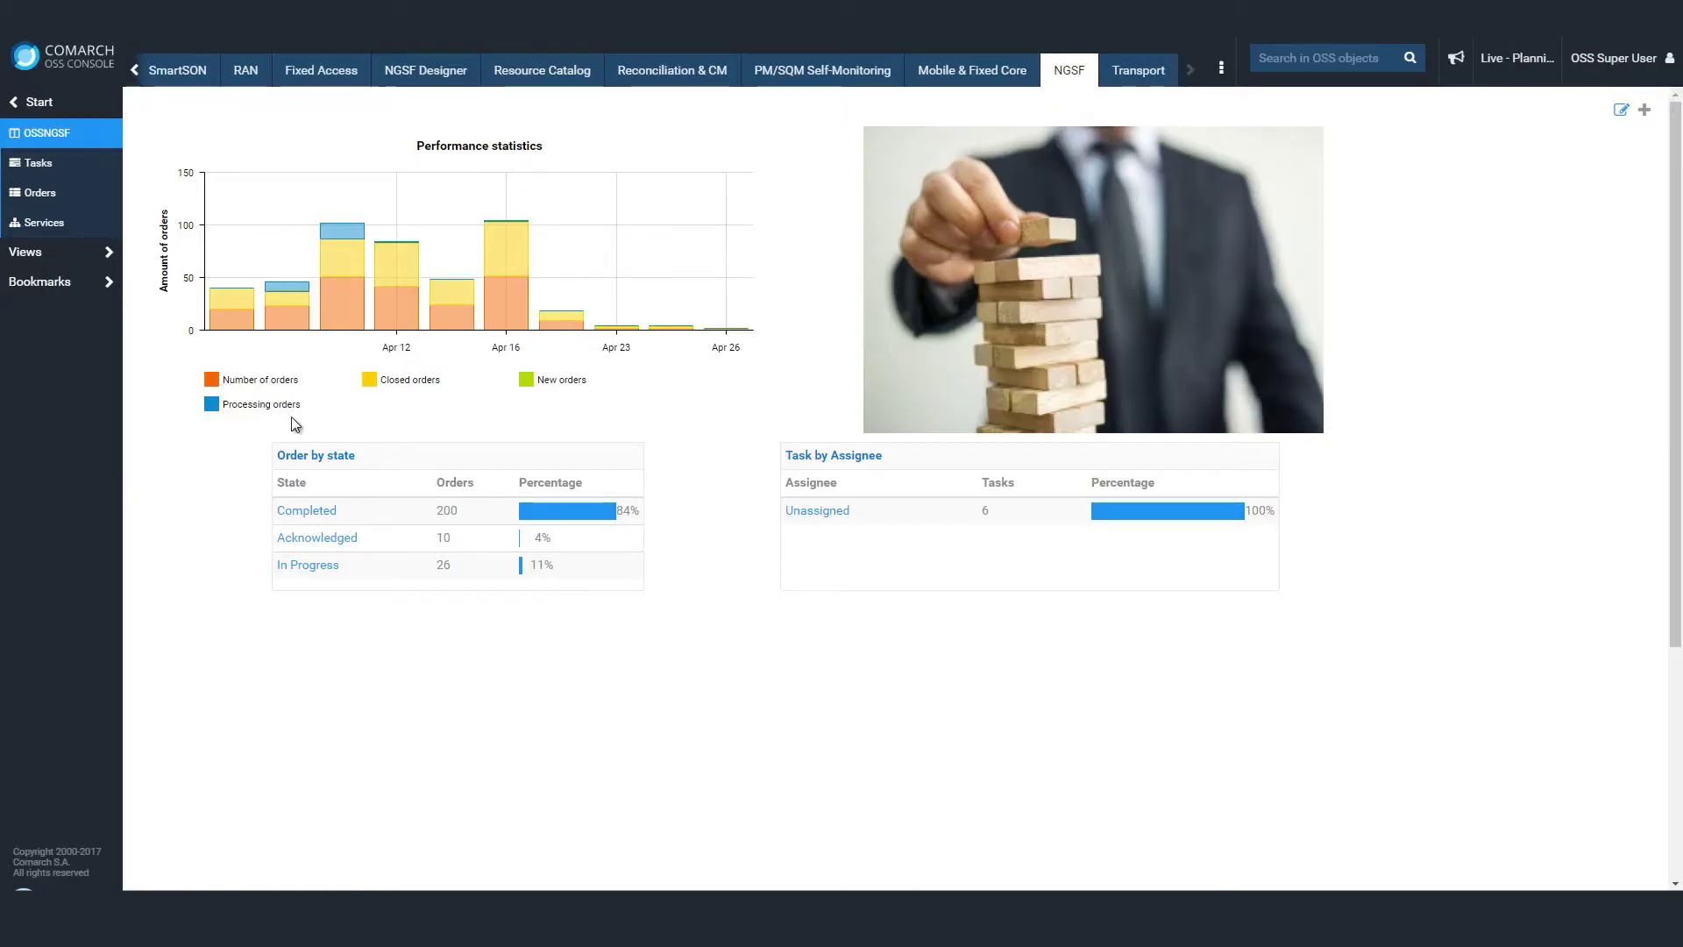
# Hide the Number of orders series on the NGSF performance chart, then show it again.
pyautogui.click(213, 384)
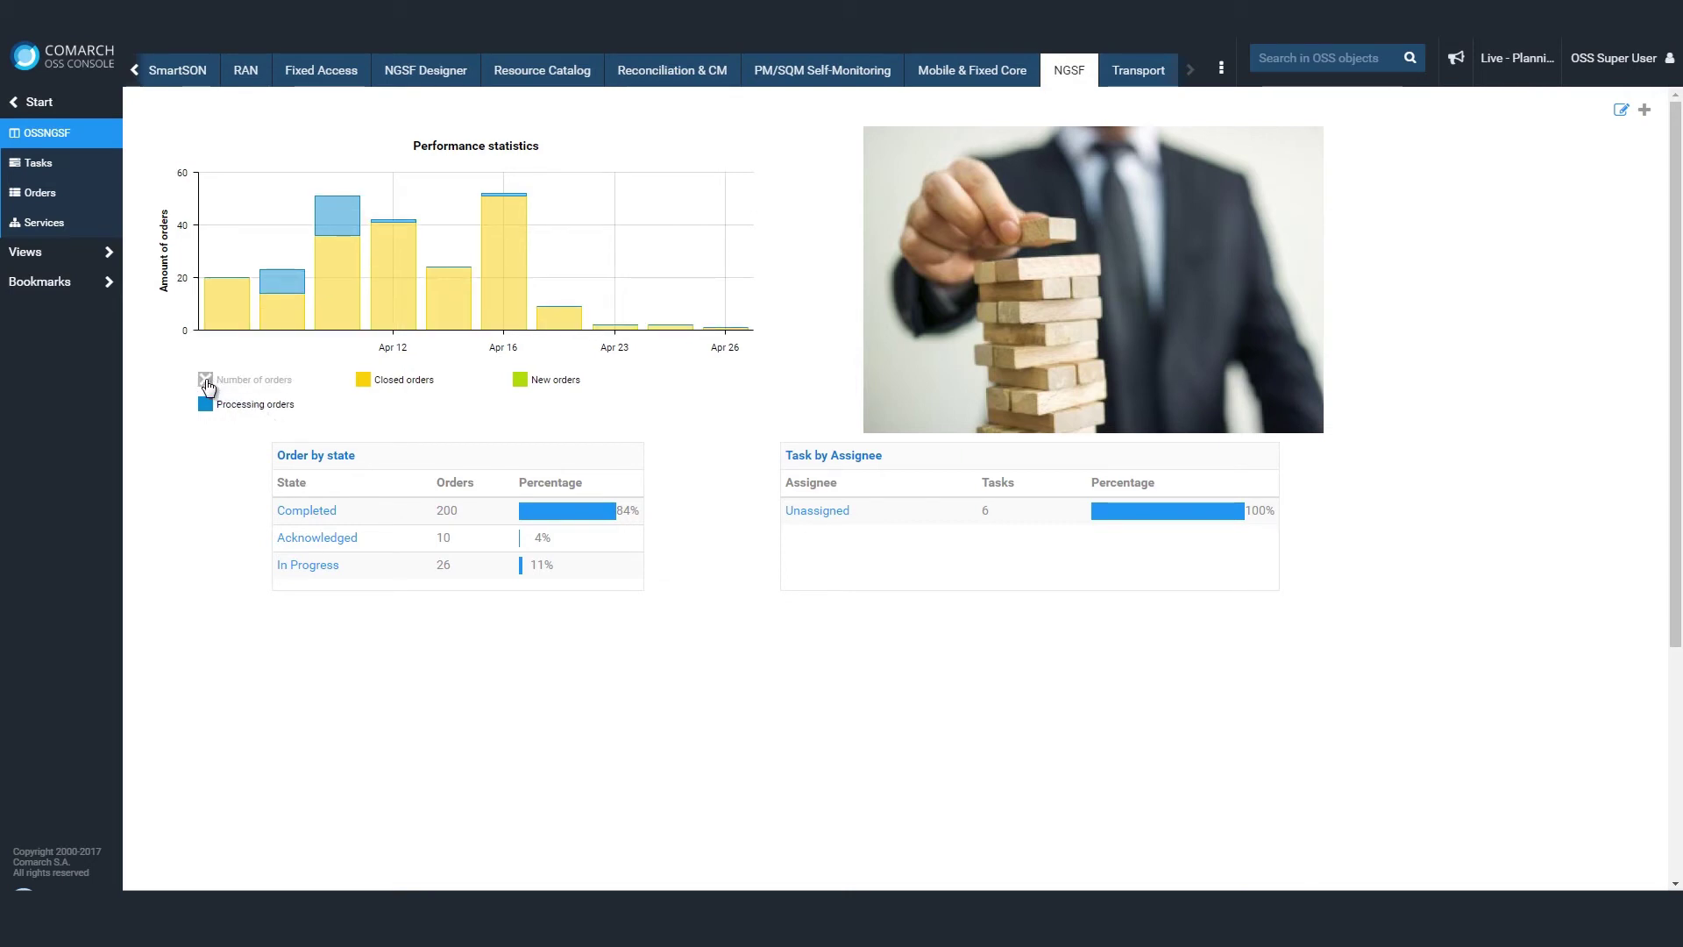
pyautogui.click(205, 382)
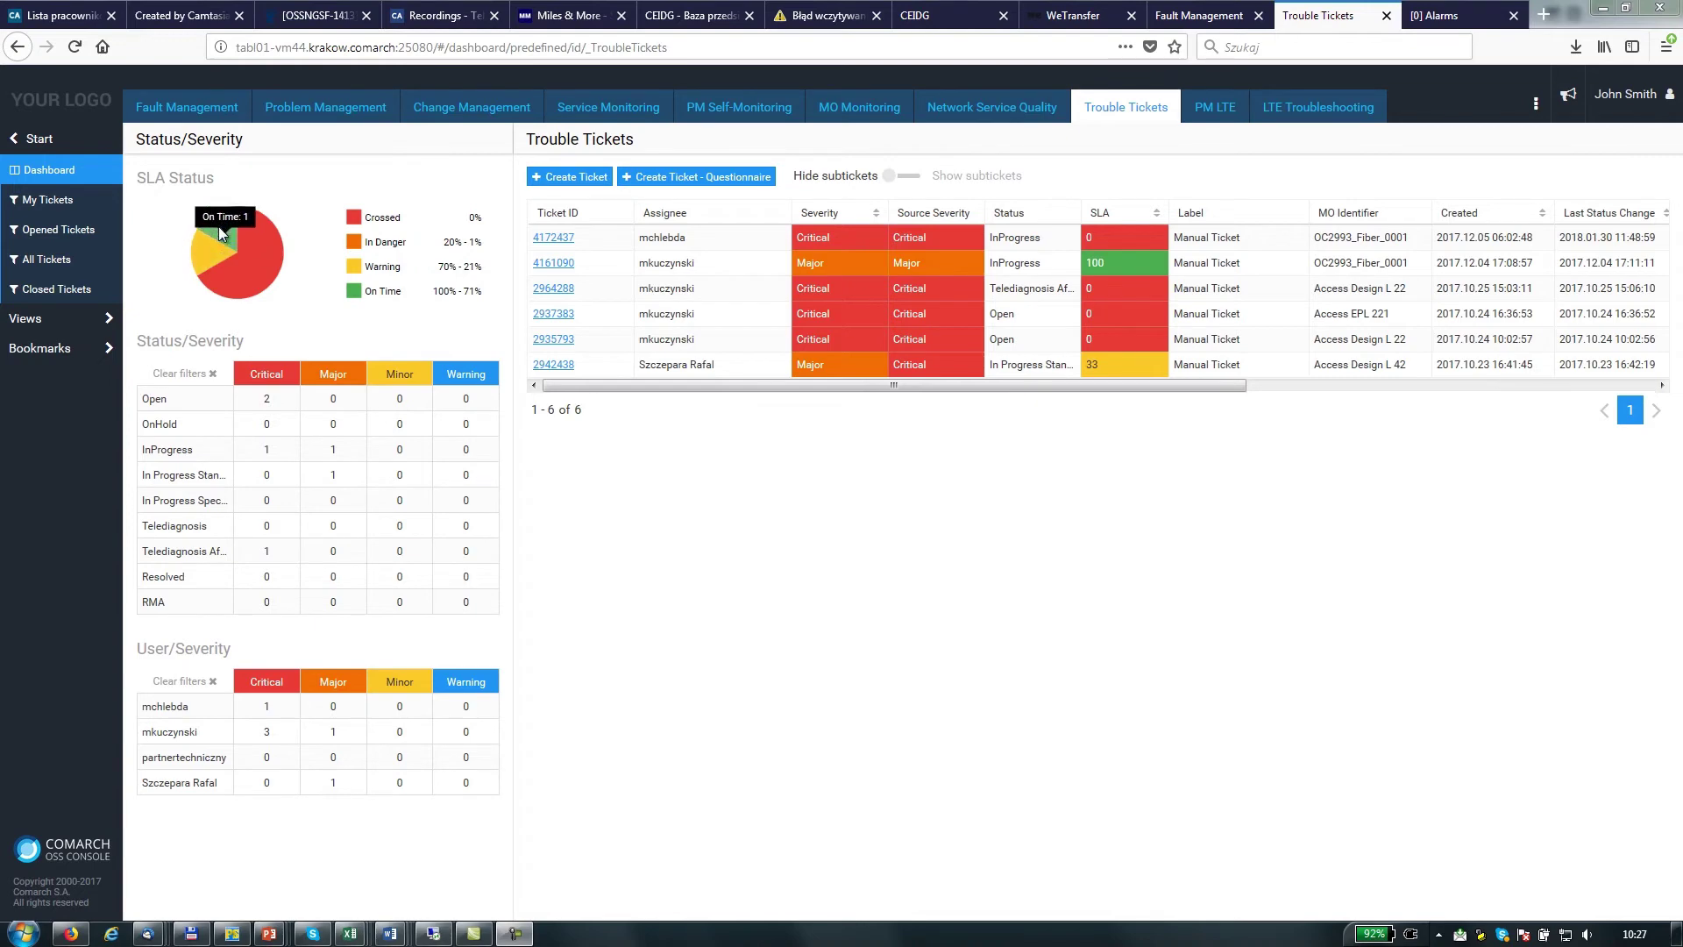
# On the Fault Management tab, open the alarm list behind the Fixed Net 214 counter.
pyautogui.click(187, 107)
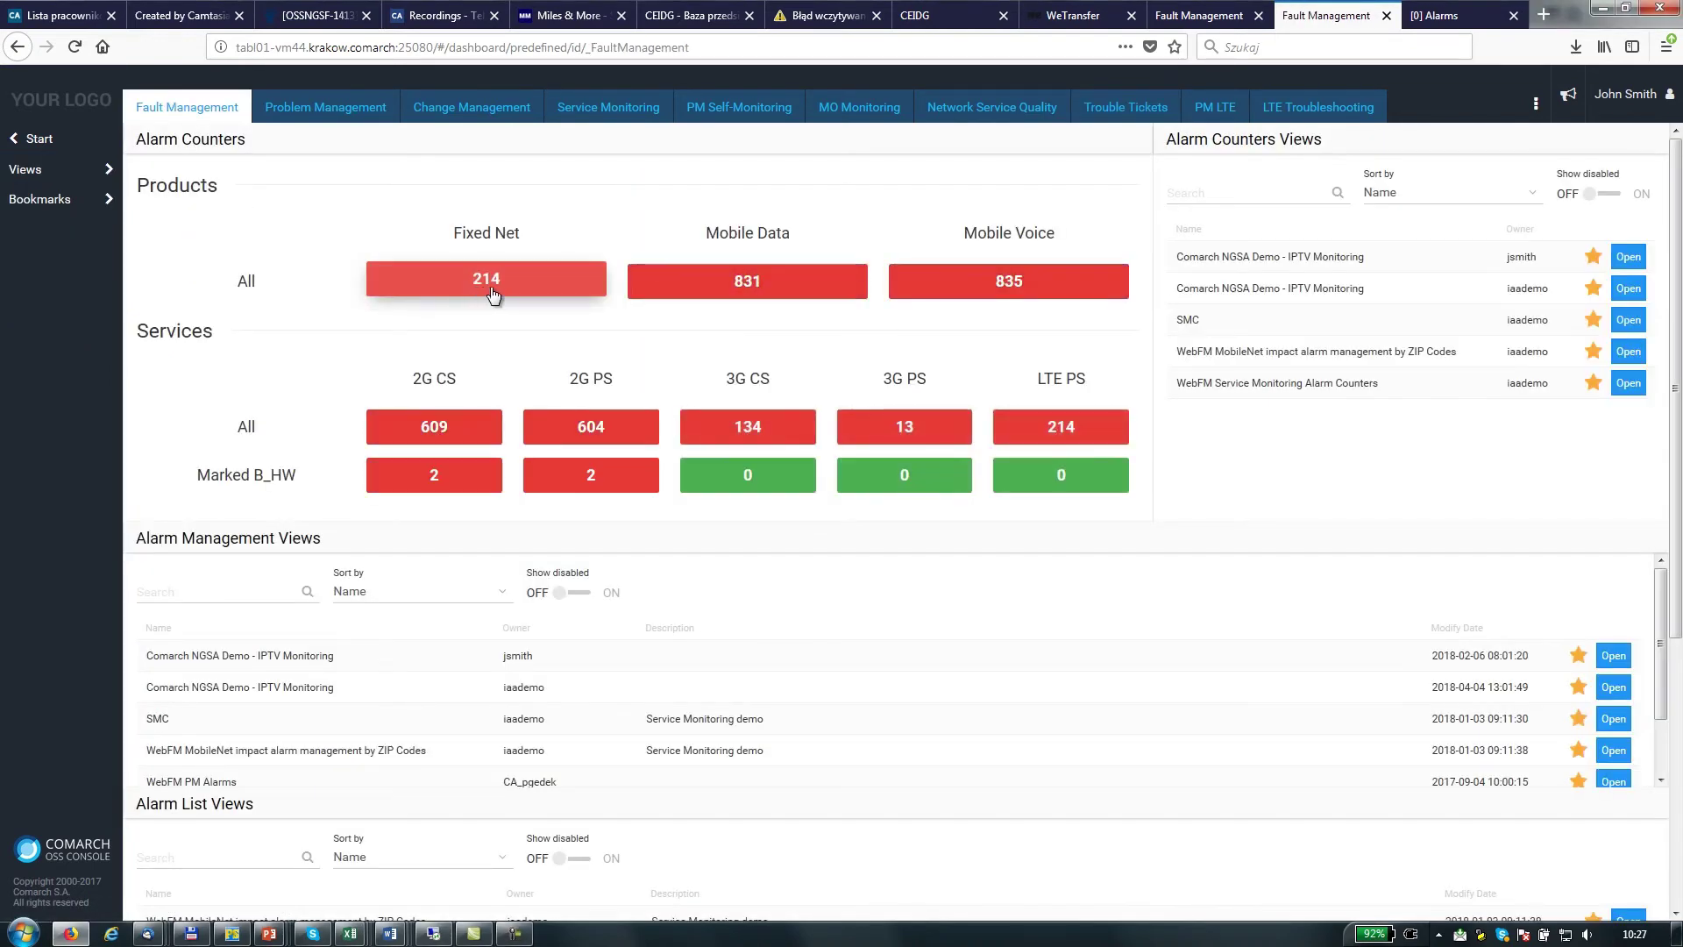
pyautogui.click(501, 292)
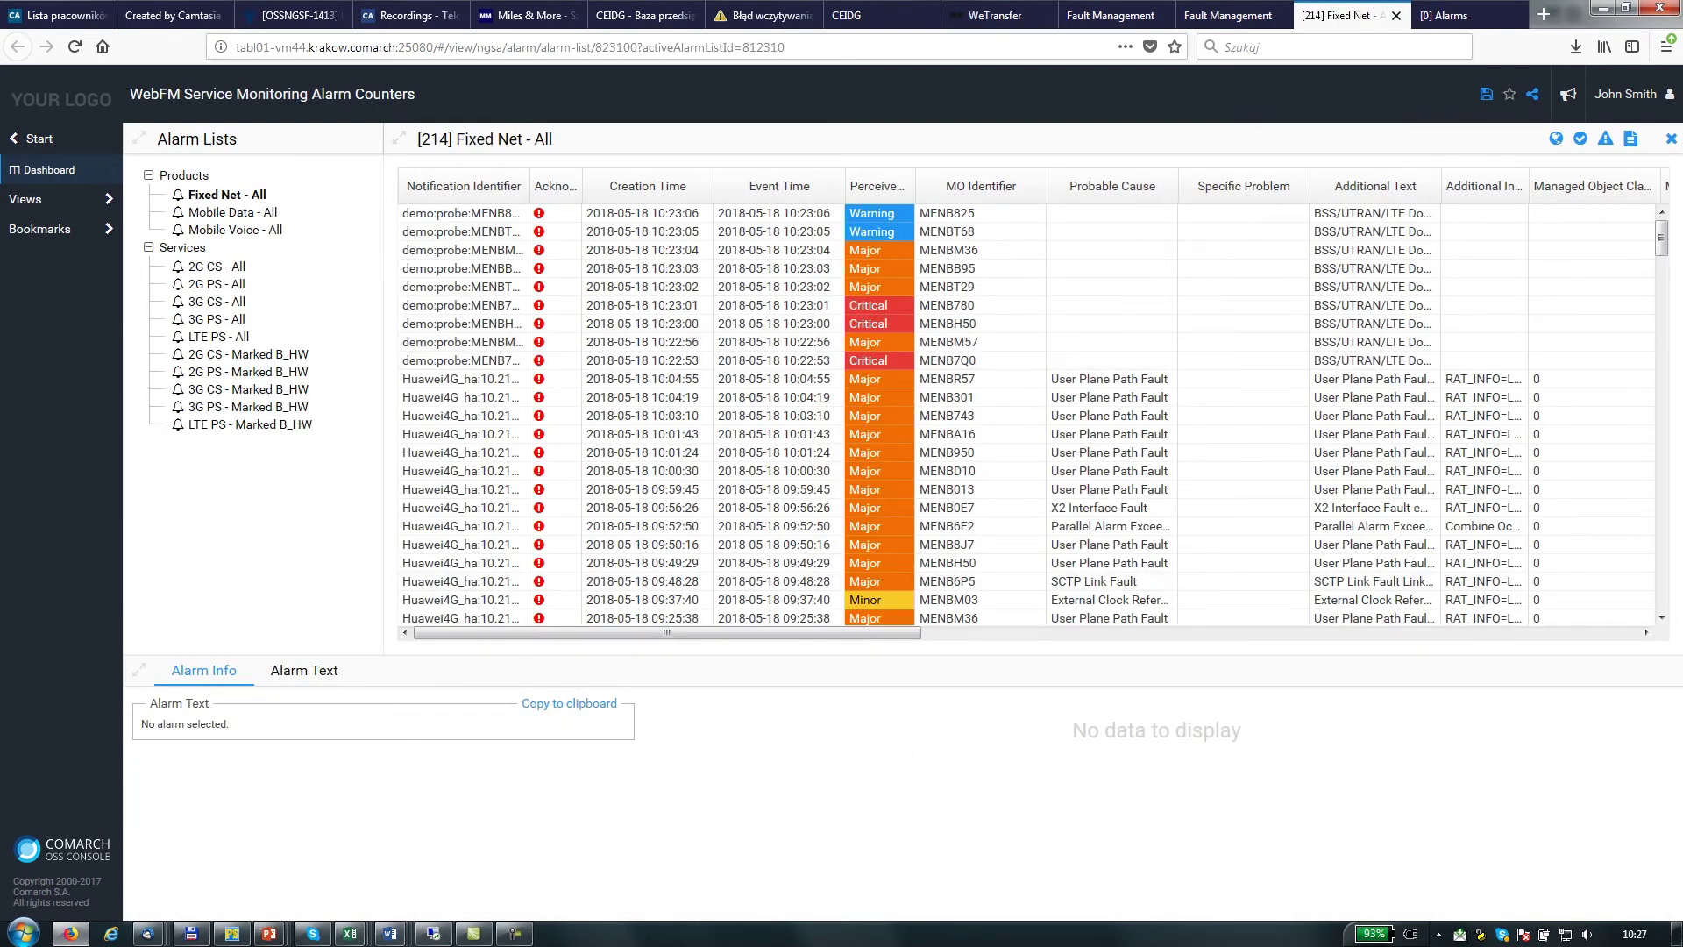